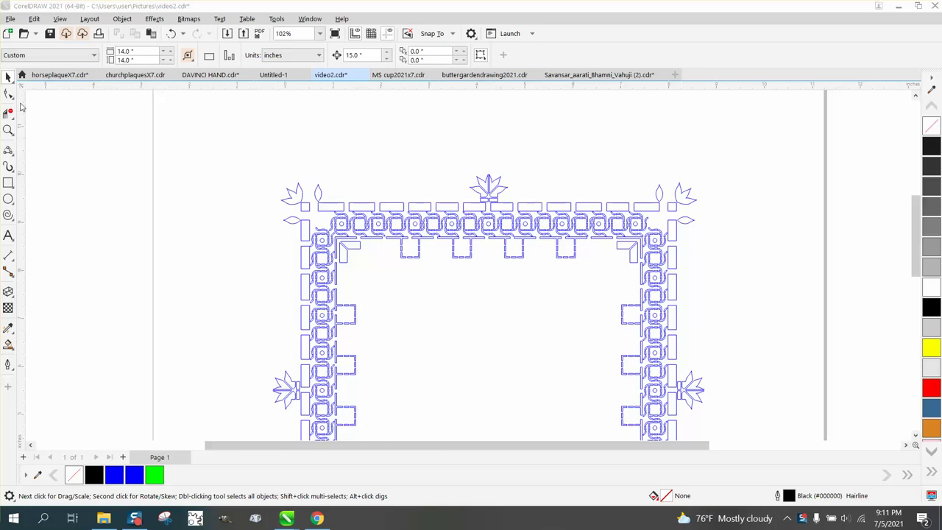
Step: Zoom out to see the whole 9 x 9 inch frame and select its border curve
click(8, 130)
scroll(184, 140, down, 3)
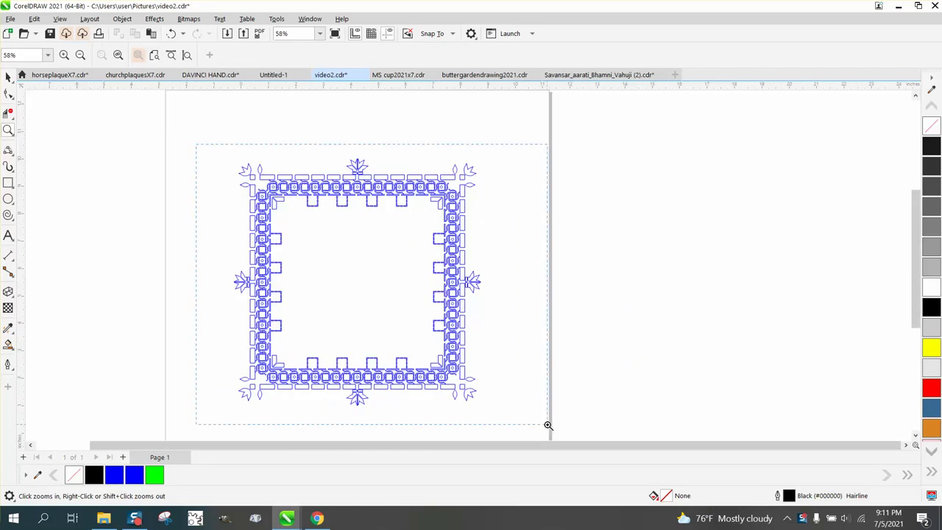
scroll(507, 393, up, 1)
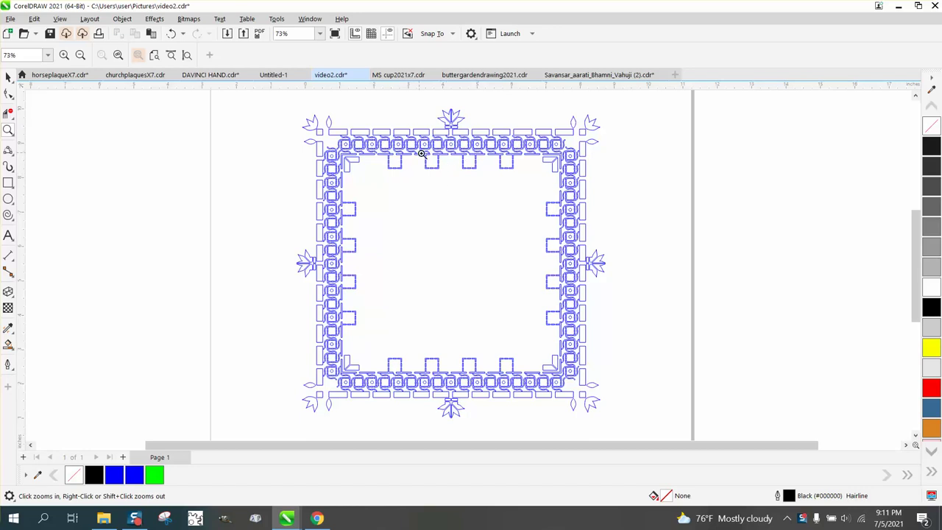
click(8, 76)
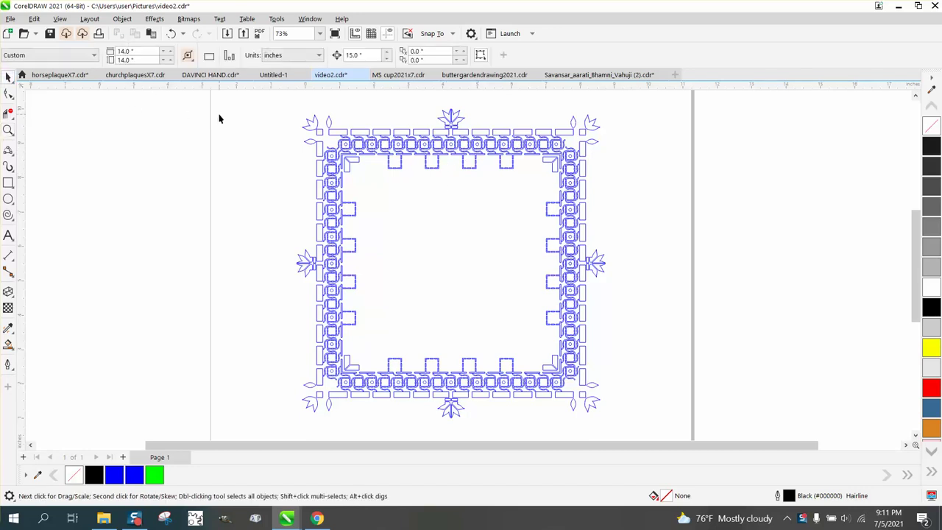
click(360, 151)
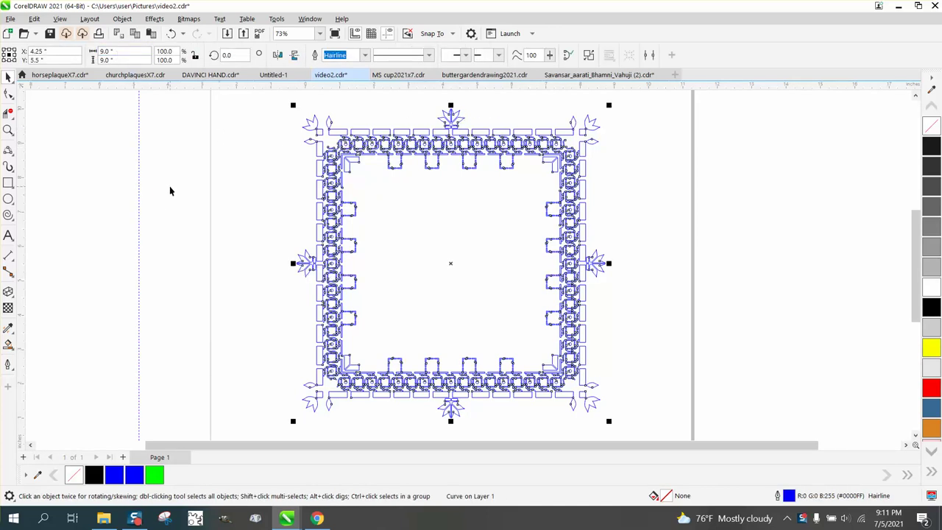
Step: Move the vertical and horizontal guidelines to the centre of the page
drag(140, 183, 450, 192)
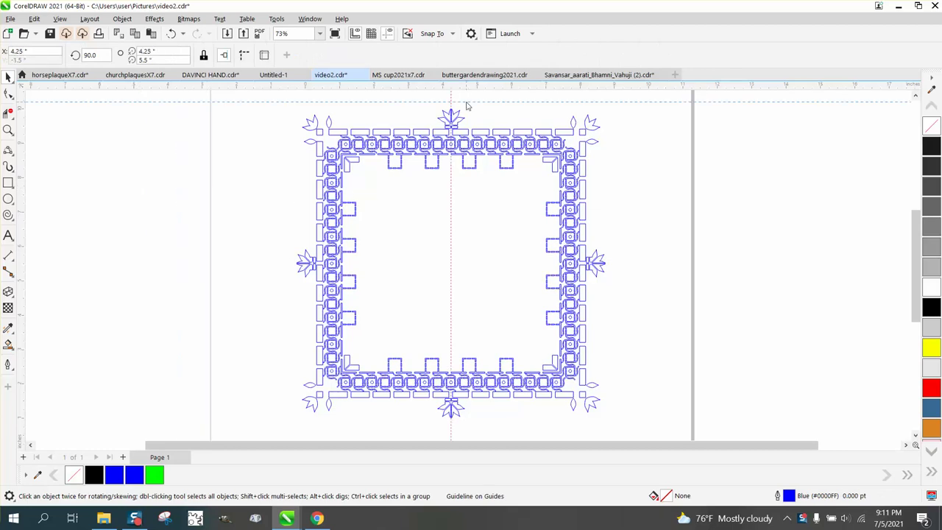
click(468, 102)
key(p)
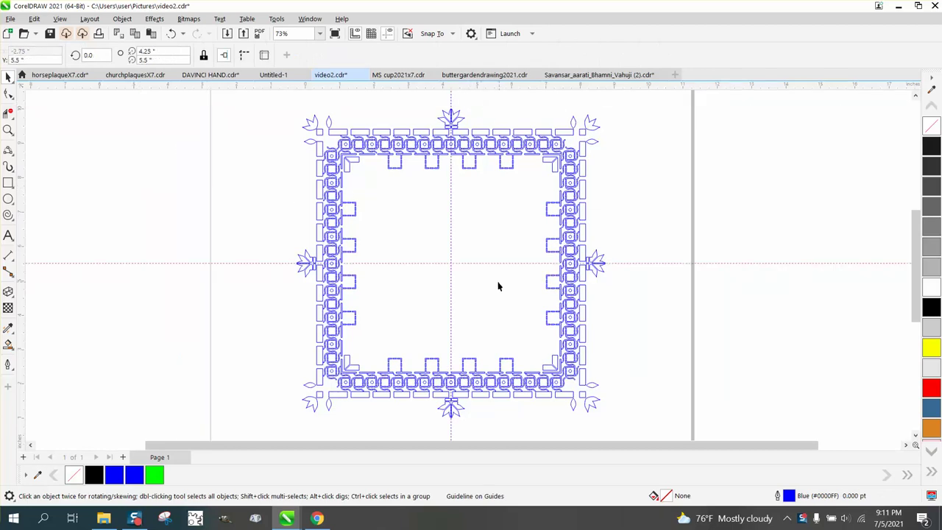
Step: Zoom in on the frame's top half and open the Crop tool flyout
click(8, 129)
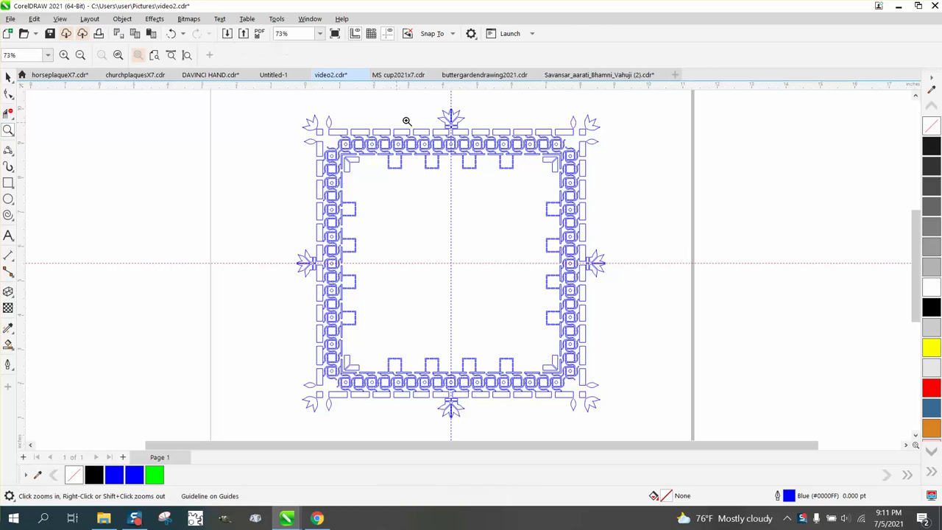
drag(426, 106, 642, 287)
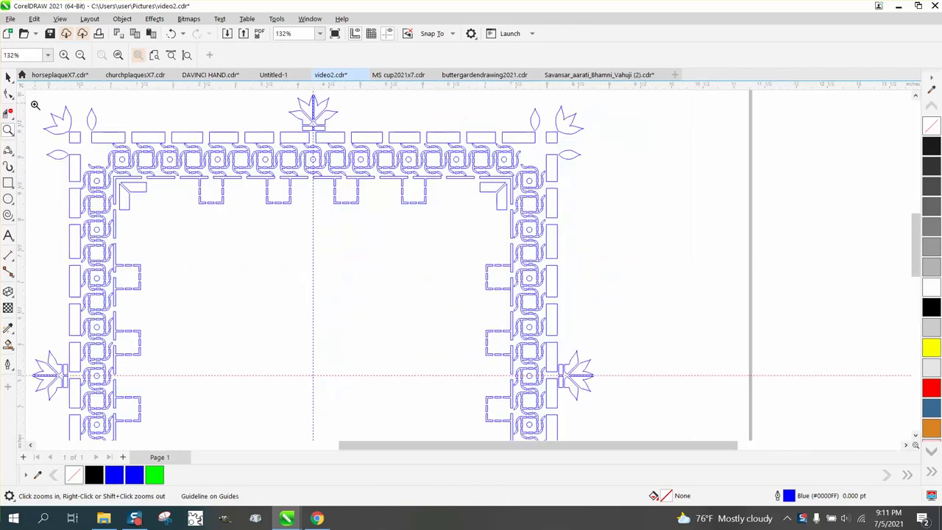
click(12, 118)
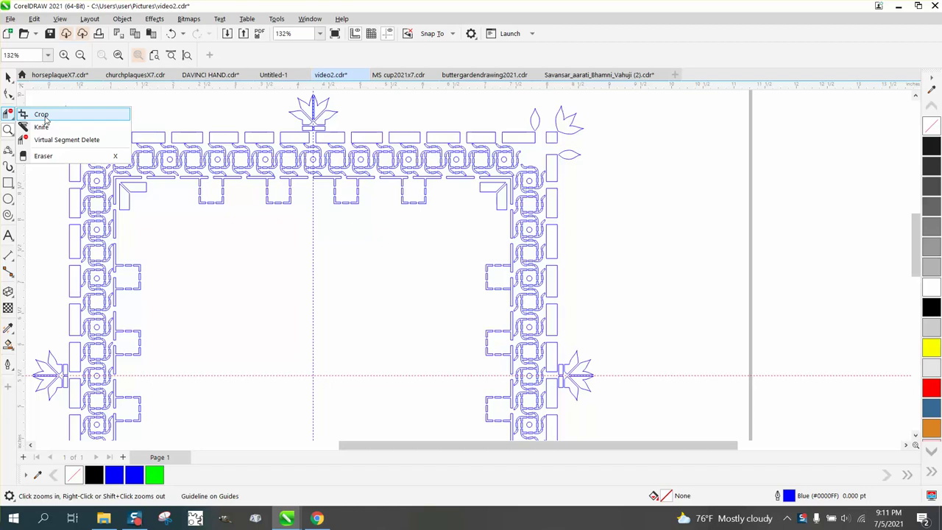
Step: Use Virtual Segment Delete to remove the frame's right half past the vertical guide
click(66, 140)
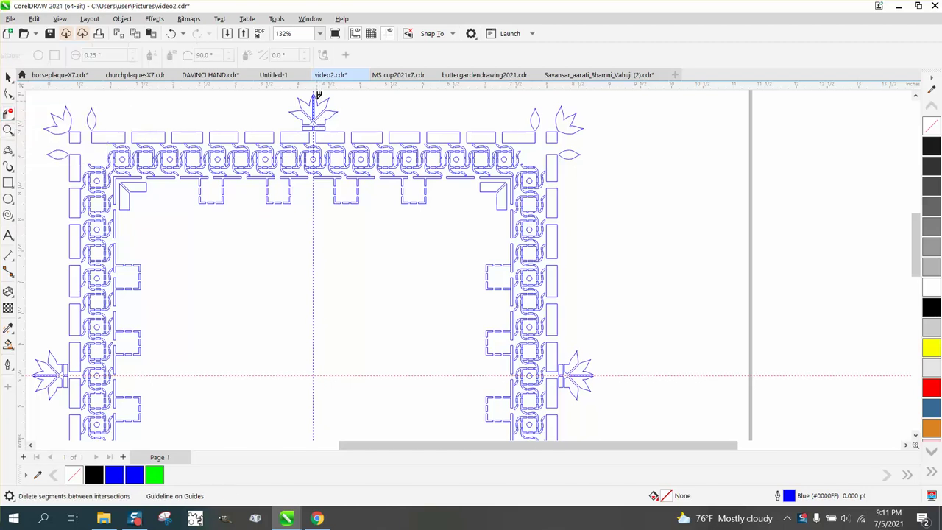
drag(318, 97, 615, 414)
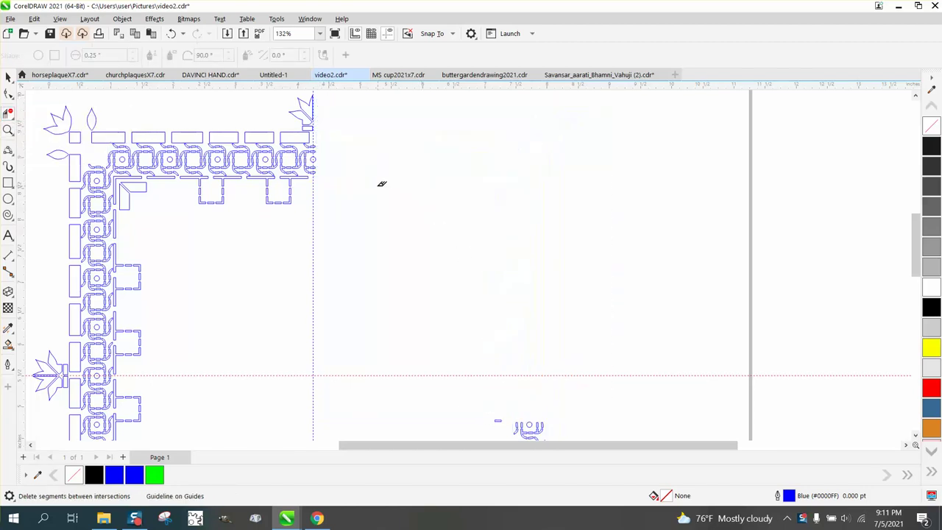
click(8, 130)
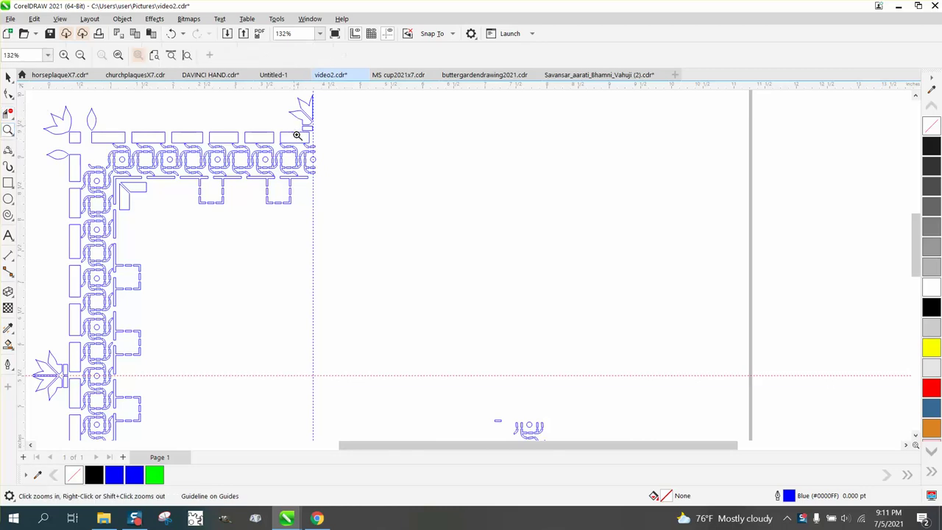
drag(297, 136, 343, 184)
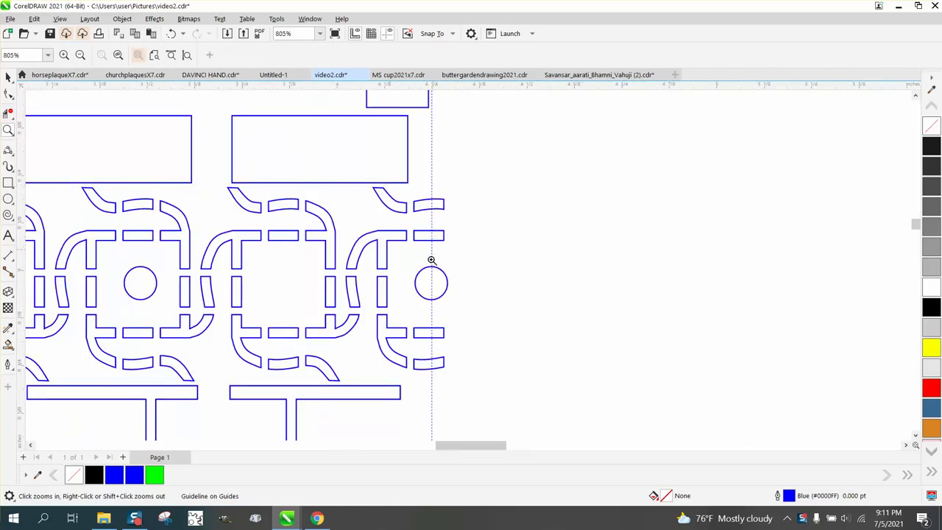
scroll(410, 207, down, 2)
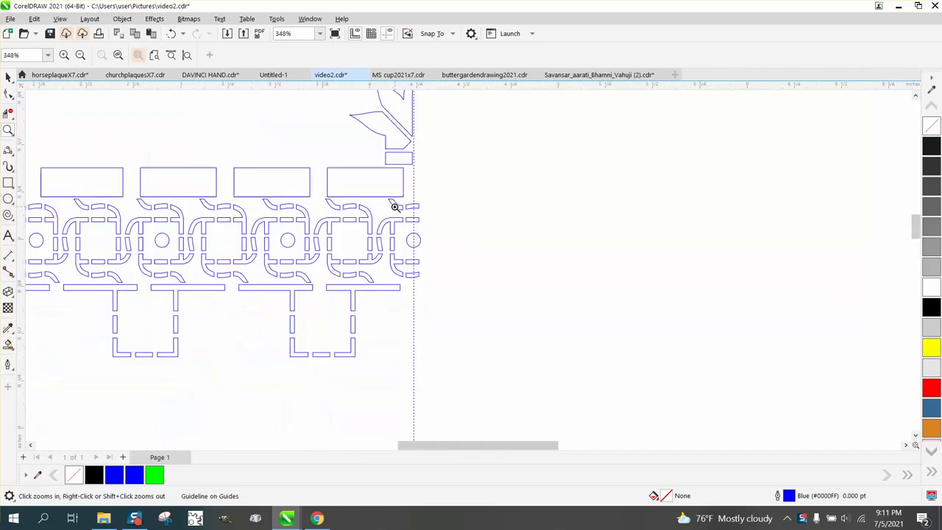
scroll(395, 207, down, 4)
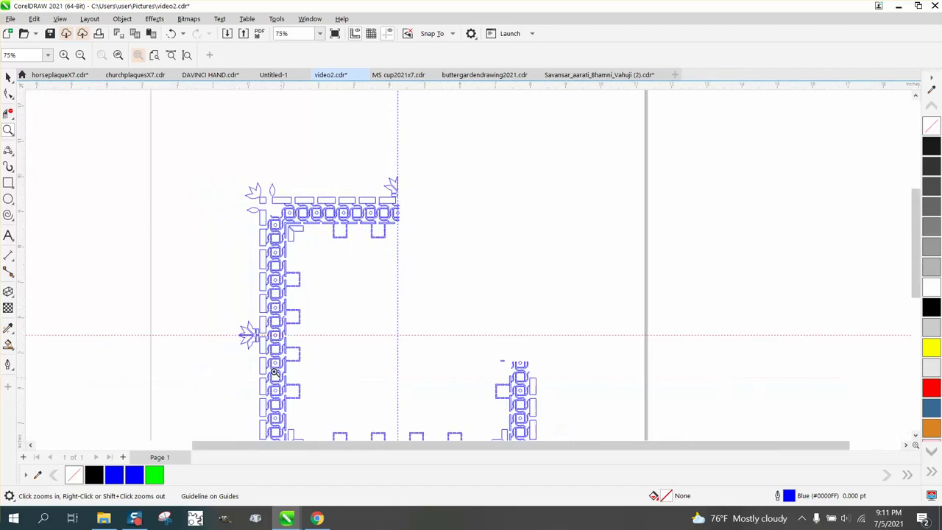
scroll(241, 328, down, 1)
scroll(214, 266, down, 1)
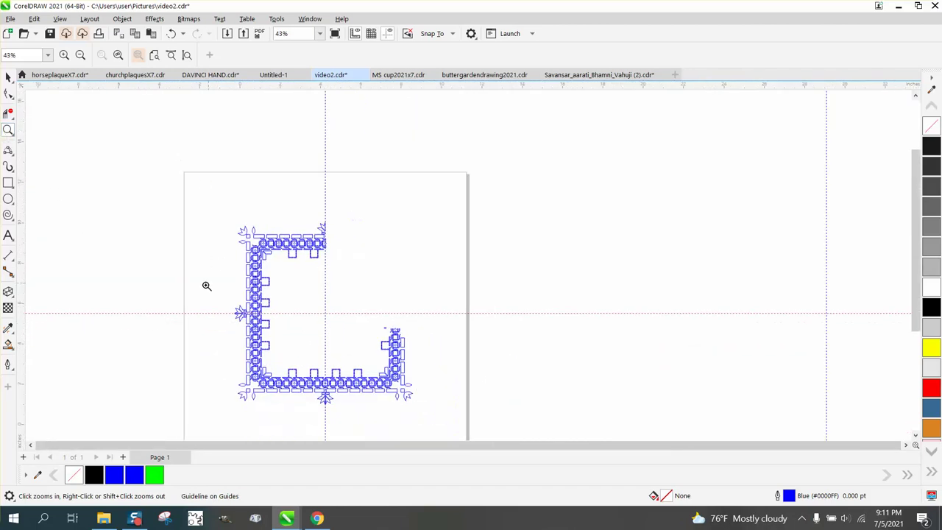
drag(198, 312, 469, 421)
Step: Delete the frame's bottom half and leftover leaf segments below the horizontal guide
click(8, 113)
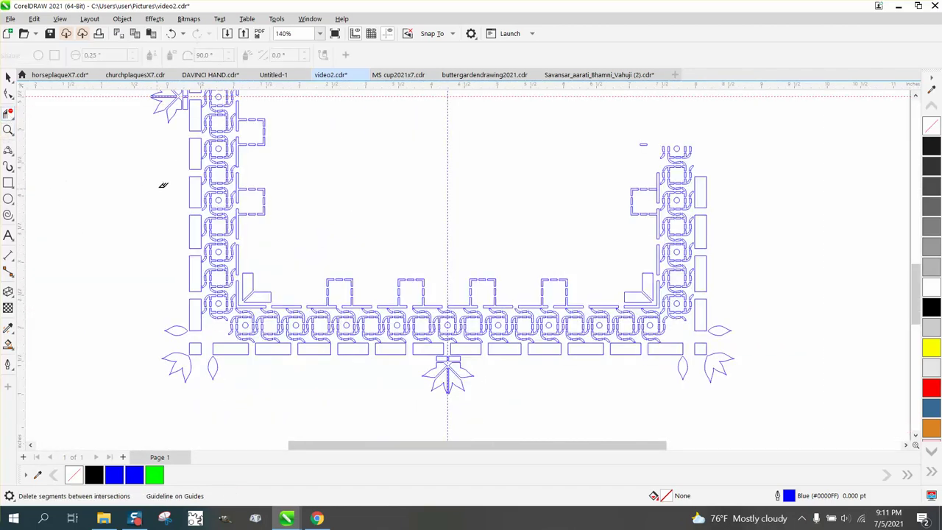
drag(160, 136, 748, 384)
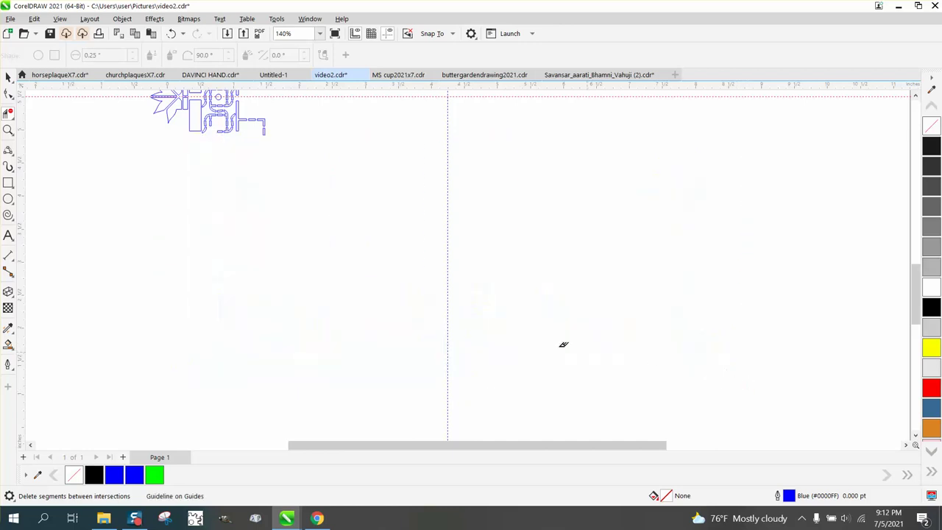
scroll(411, 283, down, 1)
click(8, 131)
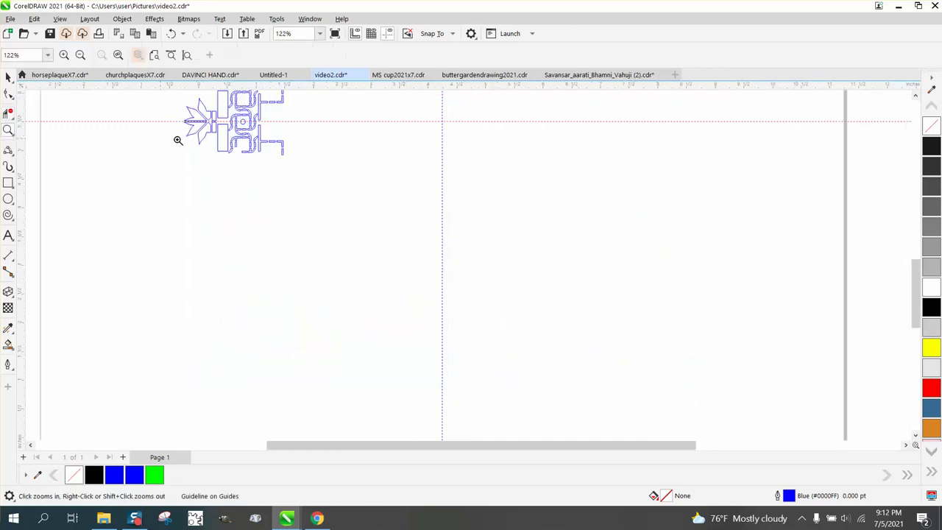
drag(229, 147, 347, 200)
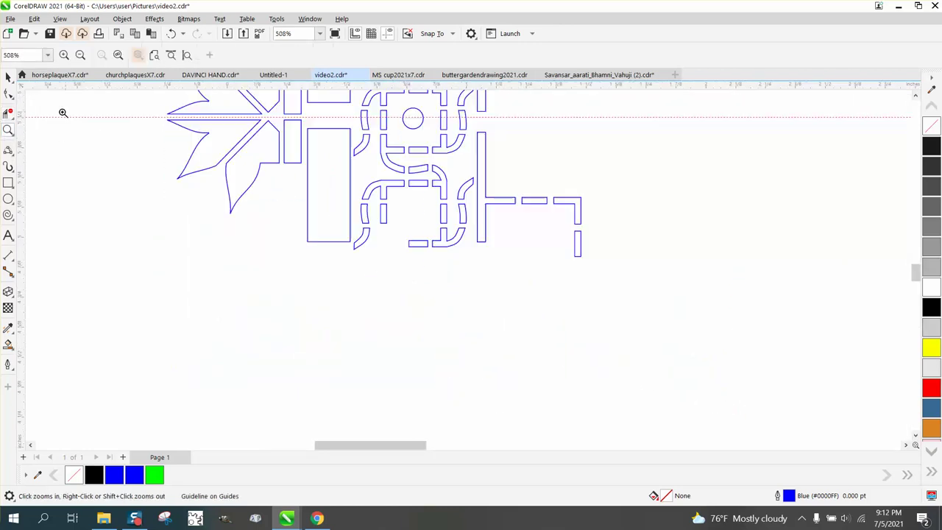
click(8, 114)
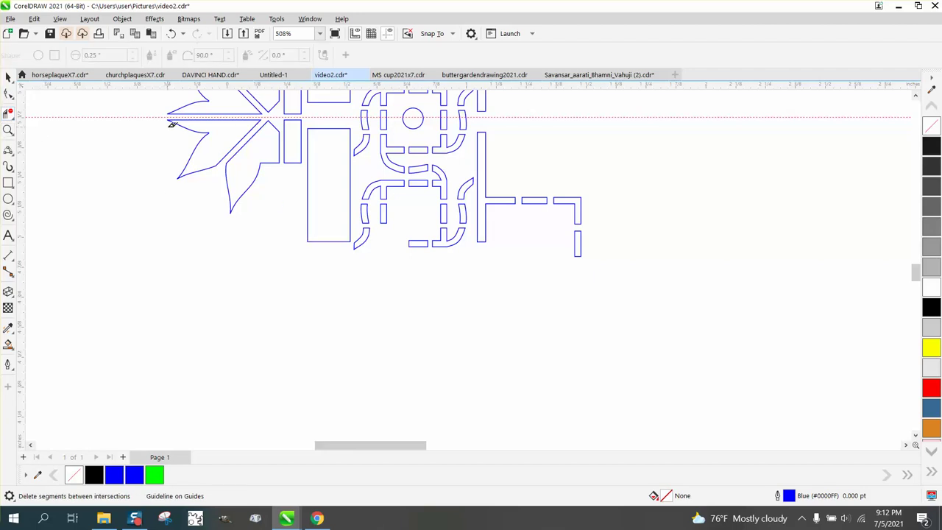
drag(171, 125, 632, 288)
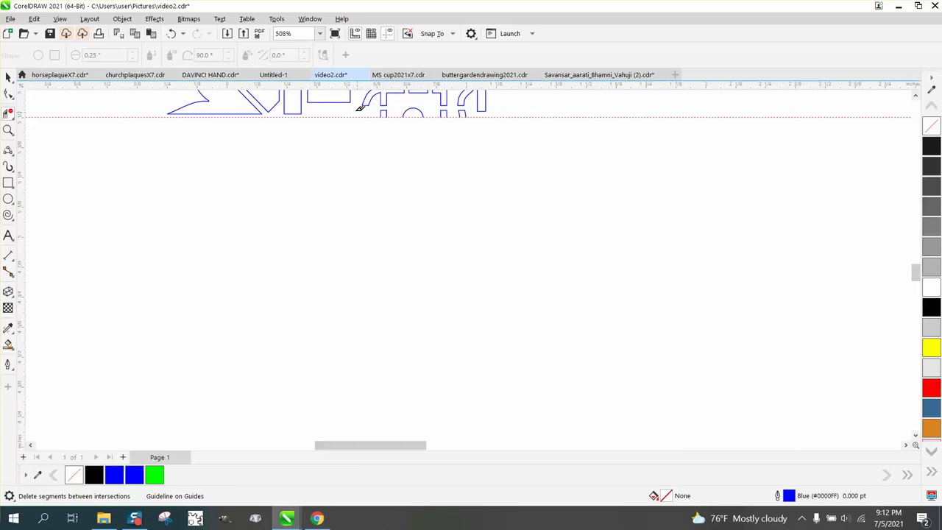
drag(355, 111, 473, 124)
Step: Inspect the quarter's bottom edge at the guide, undoing an accidental guideline move
click(8, 77)
scroll(239, 246, down, 5)
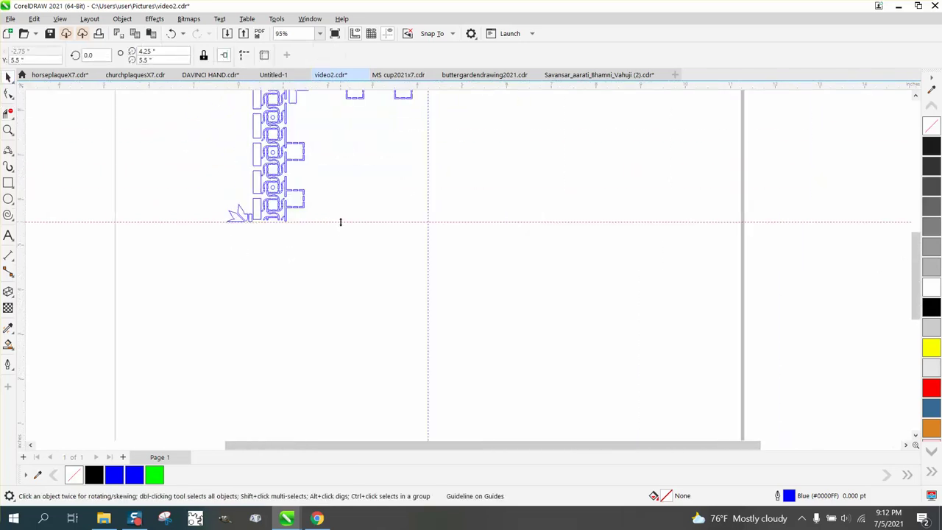
drag(340, 221, 343, 275)
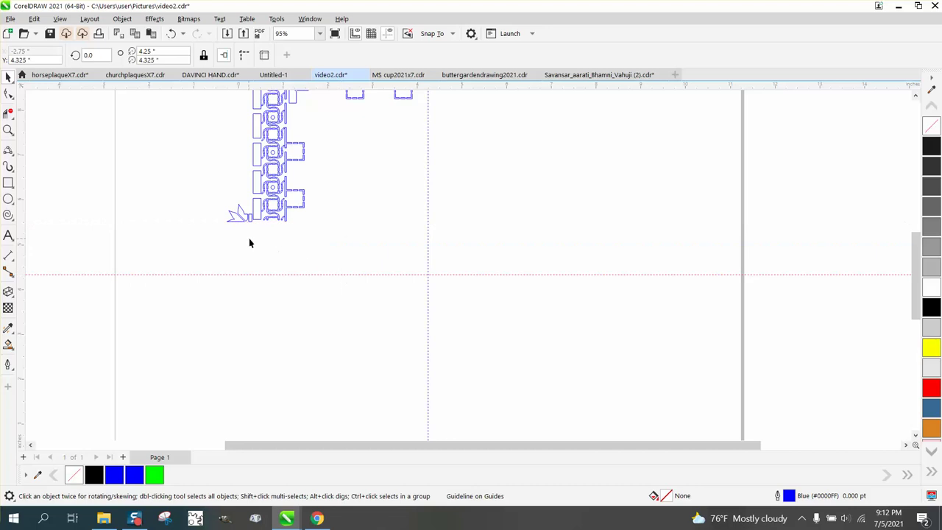
click(171, 33)
click(8, 130)
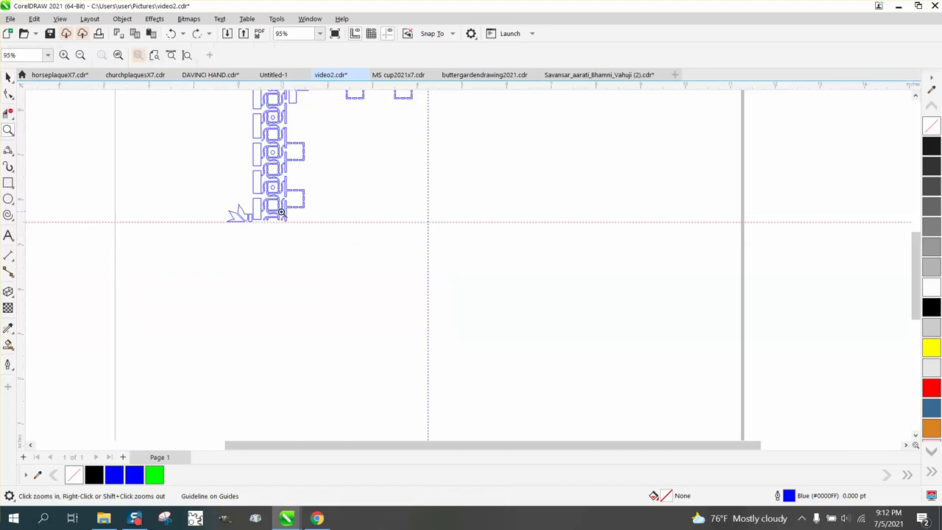
drag(281, 213, 295, 220)
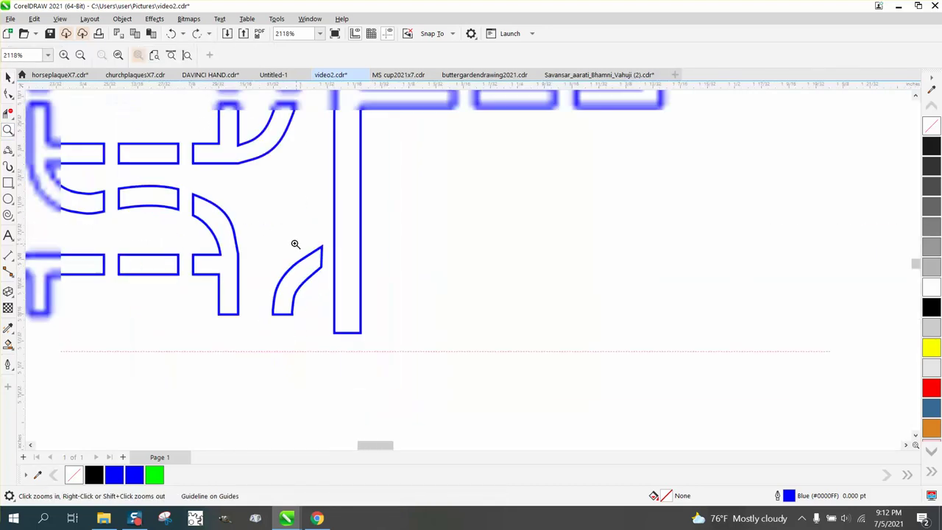
scroll(295, 244, down, 10)
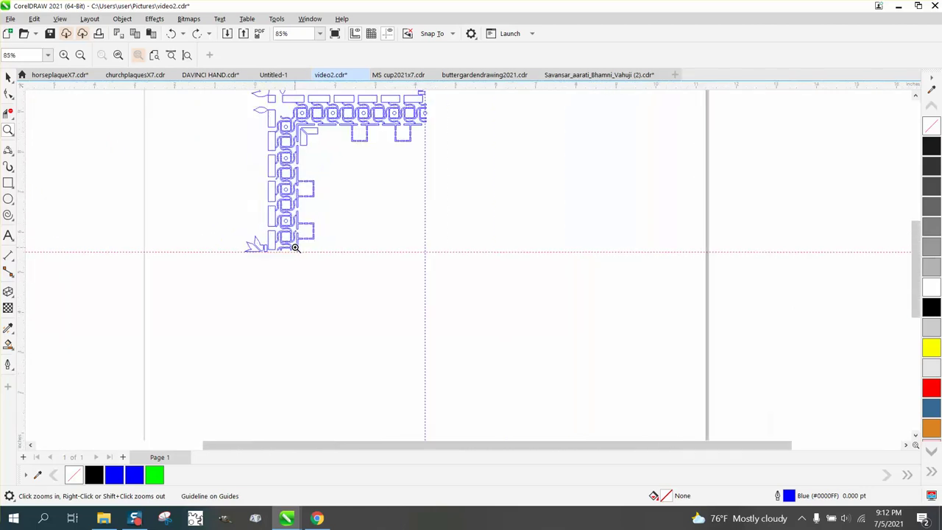
Step: Break the top-left quarter's curve apart into 288 pieces and start opening the Objects docker
click(8, 77)
scroll(164, 182, down, 3)
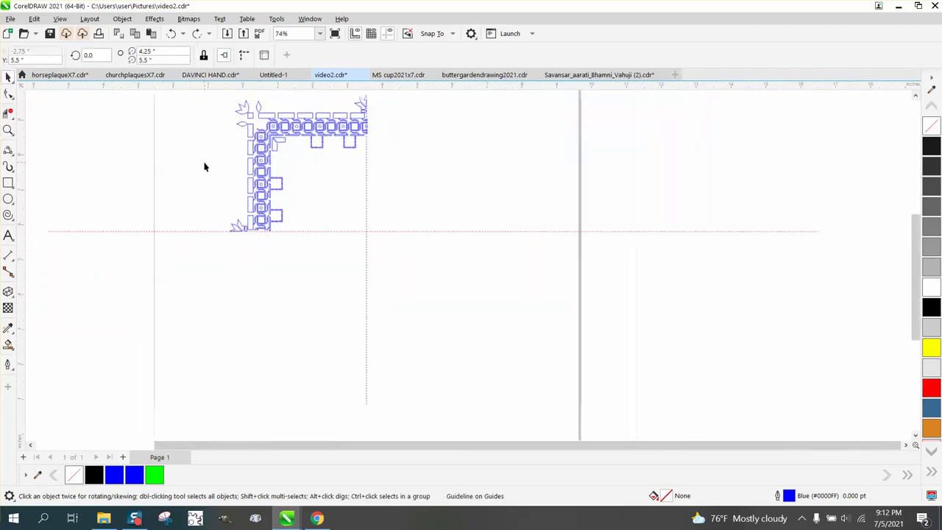
click(246, 211)
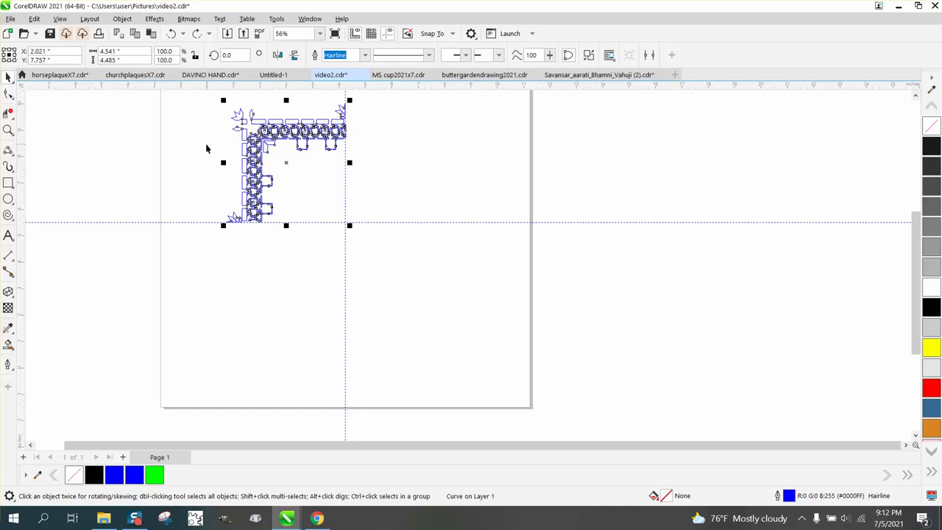
click(122, 19)
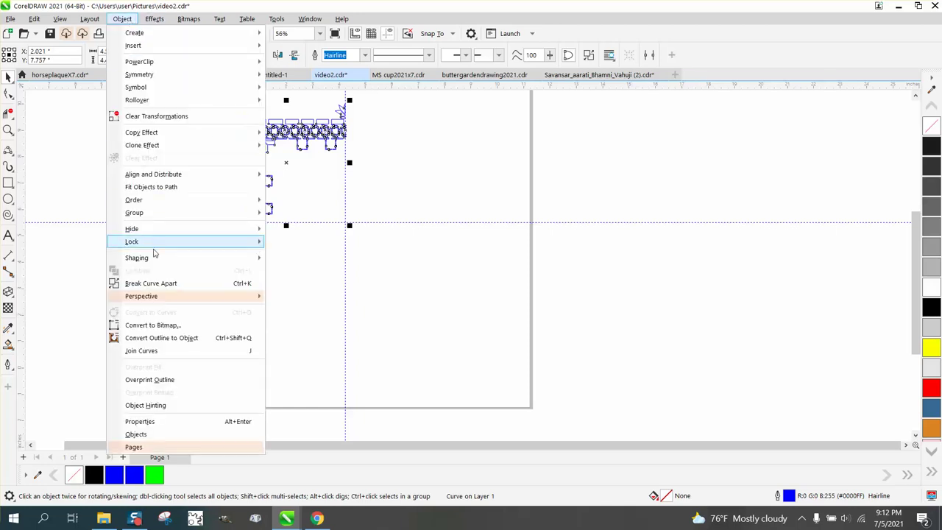
click(162, 283)
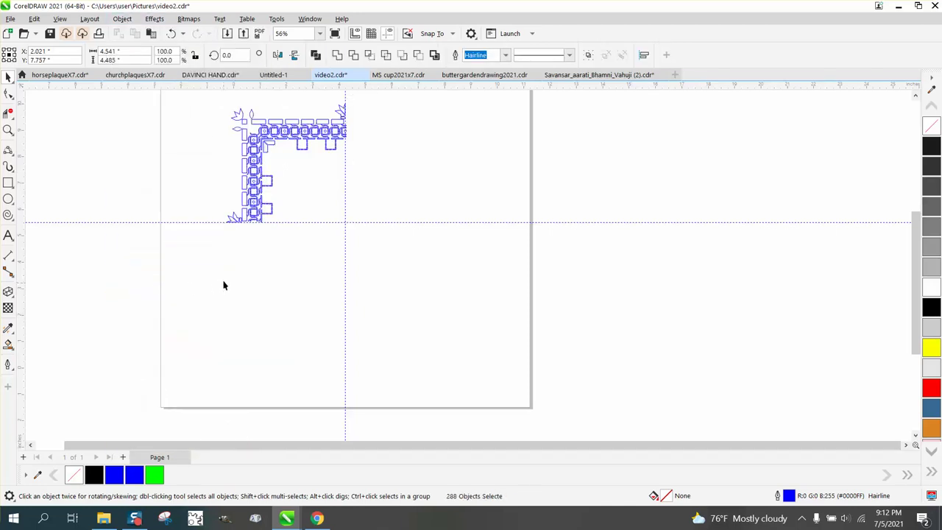
click(225, 285)
click(244, 179)
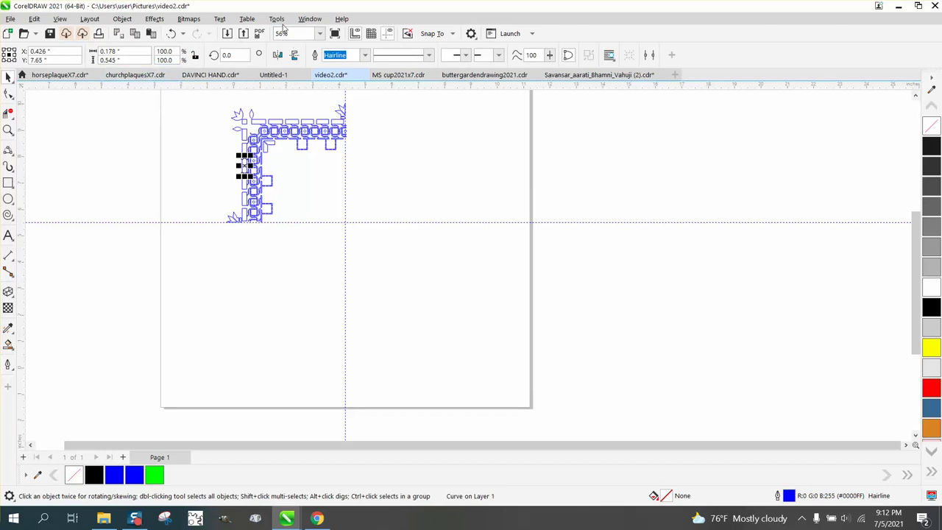
click(310, 22)
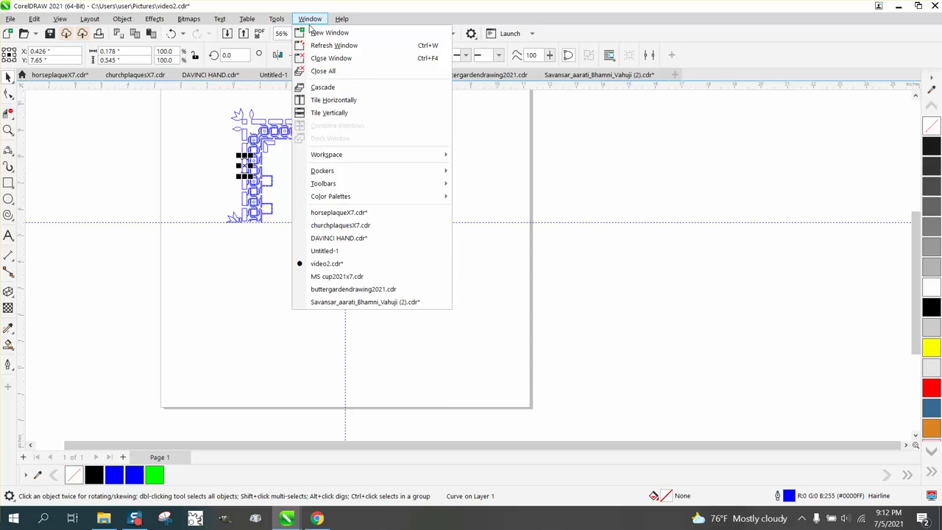
mouse_move(328, 172)
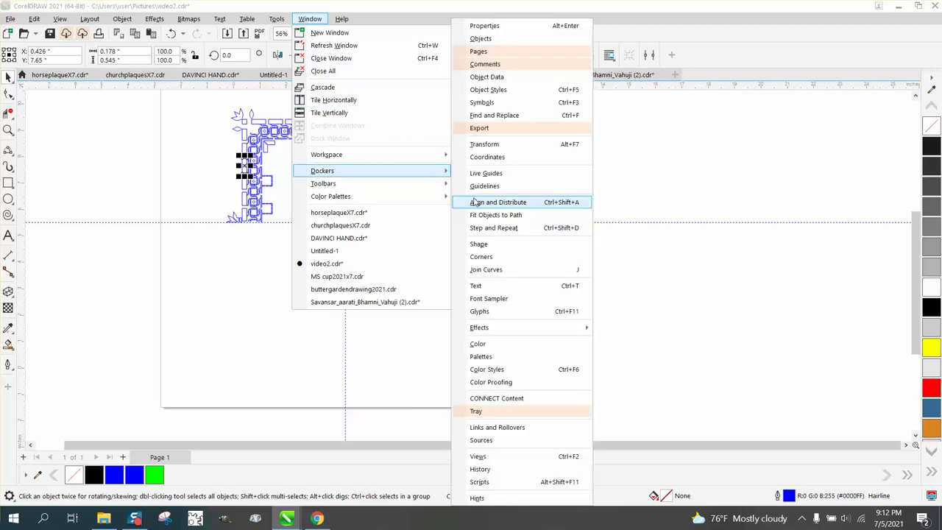
Step: Show the Objects docker and zoom into the ornament's lower-left corner
click(480, 38)
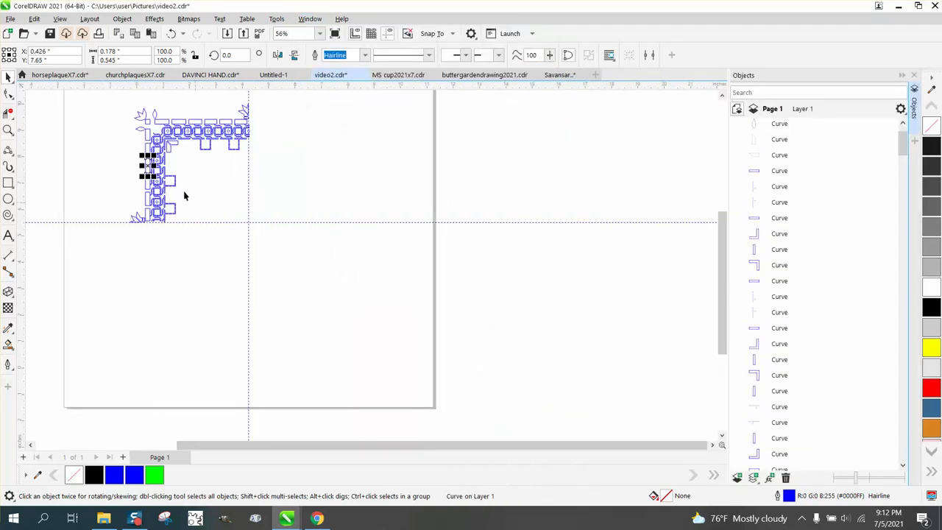
mouse_move(114, 100)
mouse_down()
mouse_move(296, 227)
mouse_move(306, 244)
mouse_up()
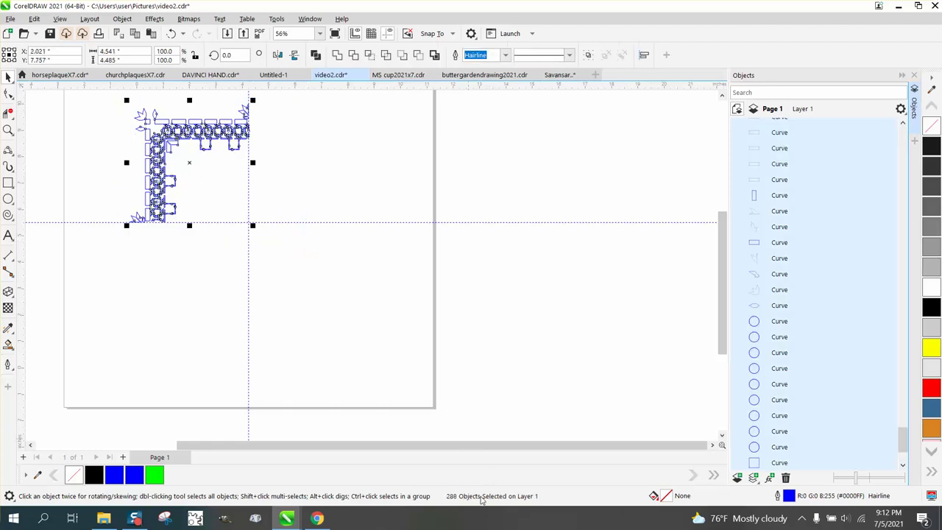
scroll(297, 278, down, 1)
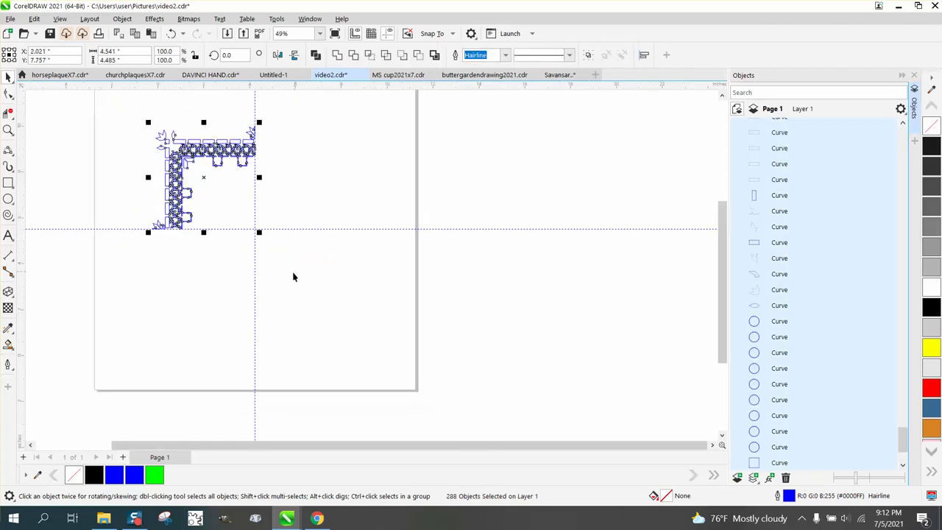
click(8, 130)
drag(135, 198, 256, 250)
click(8, 78)
click(157, 213)
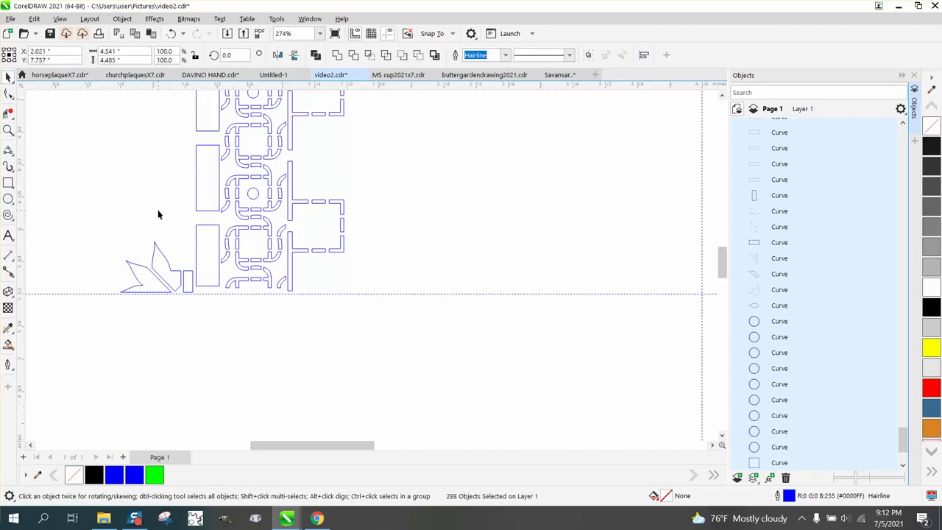
Step: Move the two corner leaf pieces and the small bar to the bottom of the object order
click(156, 277)
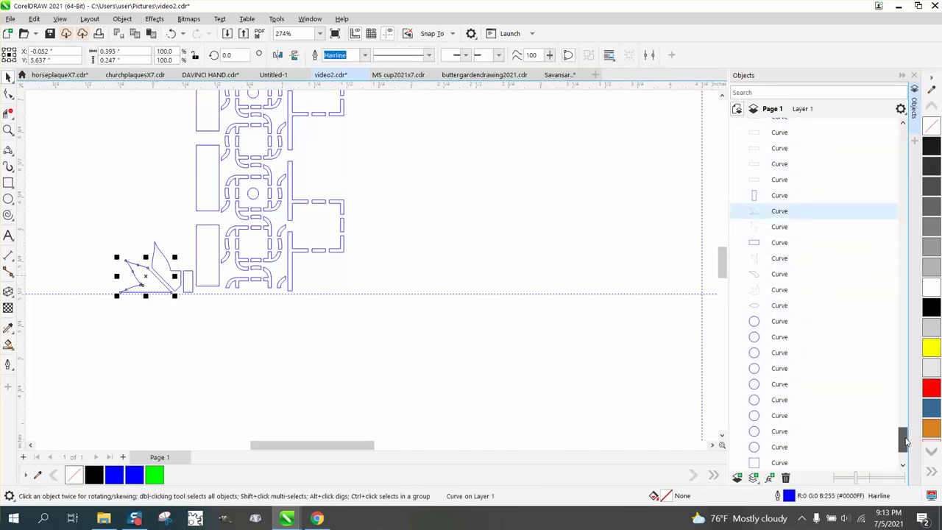
mouse_move(905, 441)
mouse_down()
mouse_move(906, 451)
mouse_move(905, 442)
mouse_up()
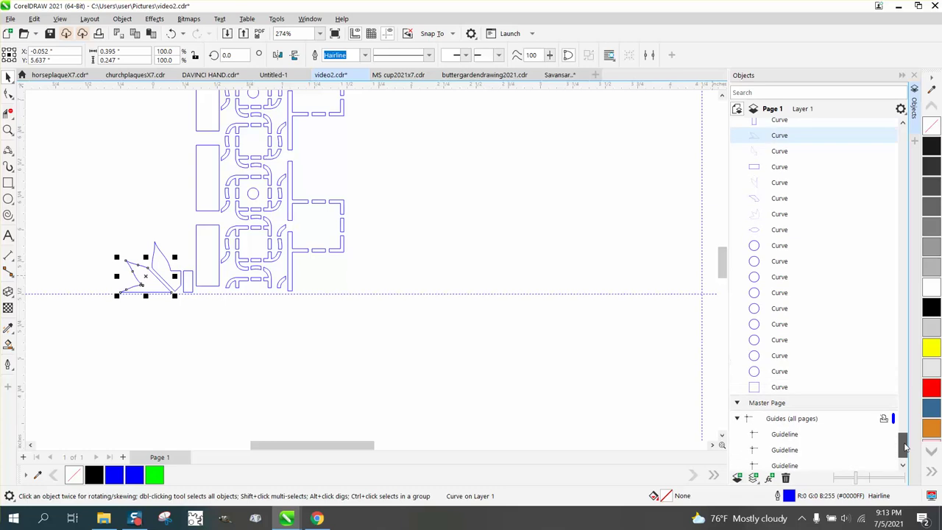
drag(790, 150, 801, 408)
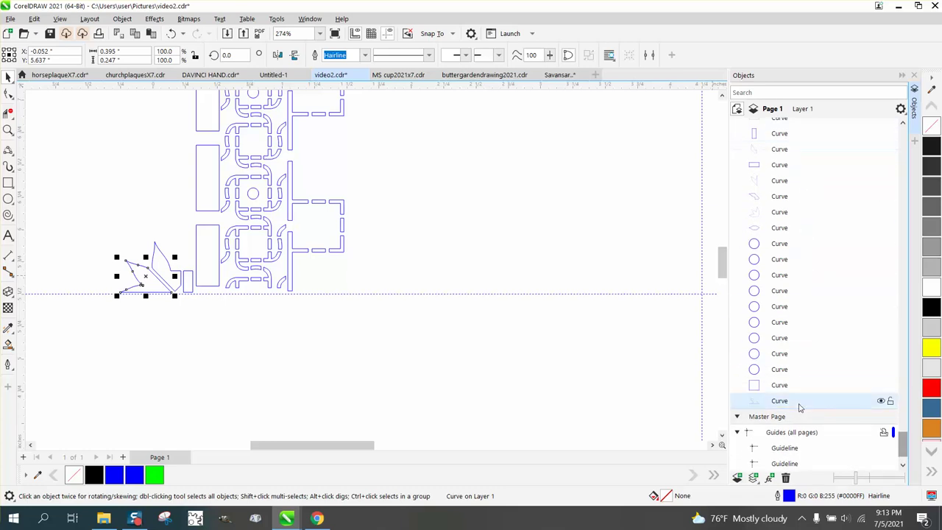
click(168, 260)
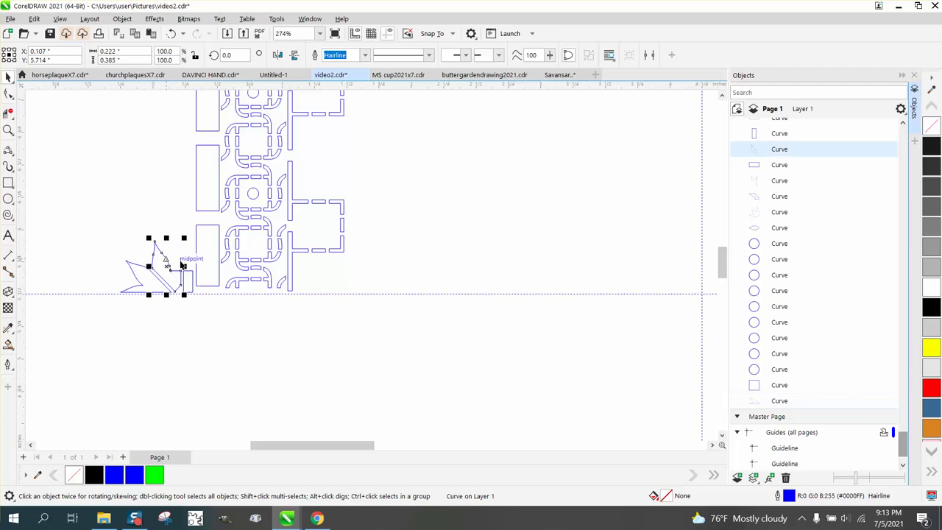
drag(786, 155, 765, 396)
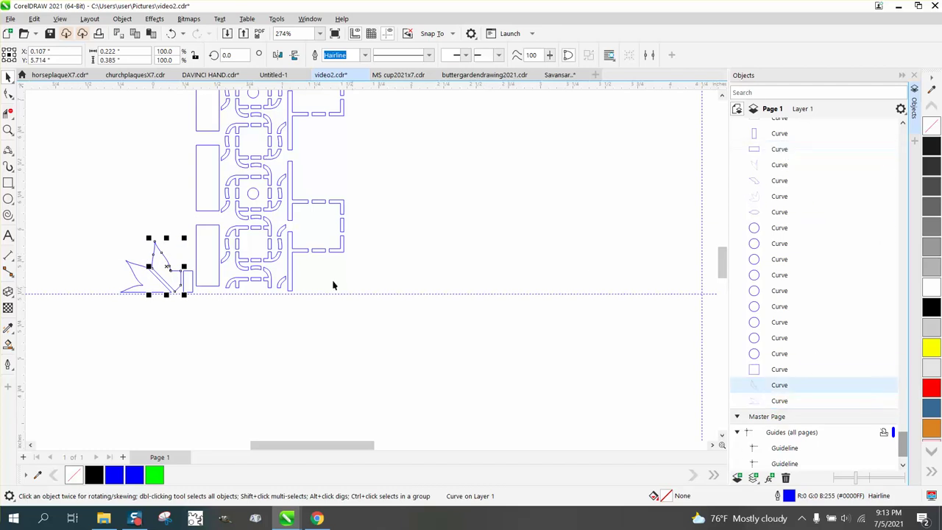
click(190, 273)
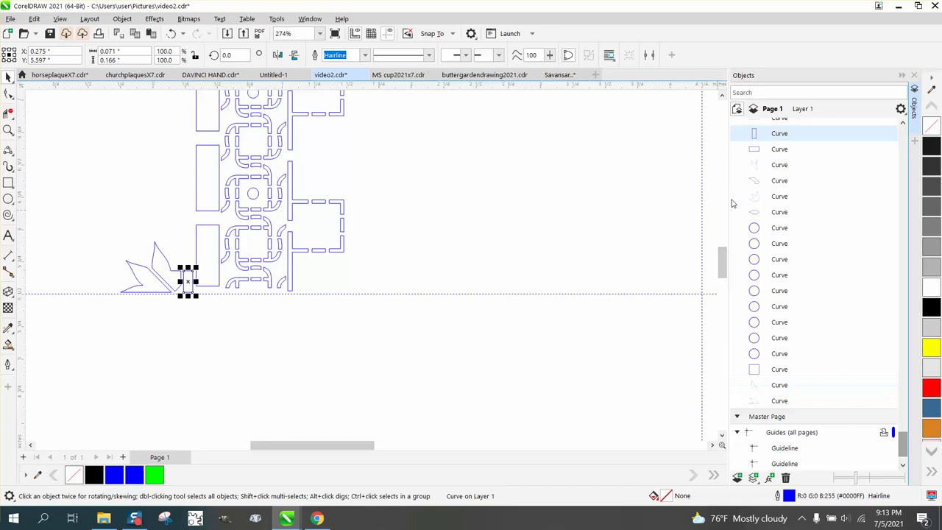
drag(779, 135, 779, 385)
Step: Move the lower, middle and top left-border rectangles to the bottom of the object order
click(219, 241)
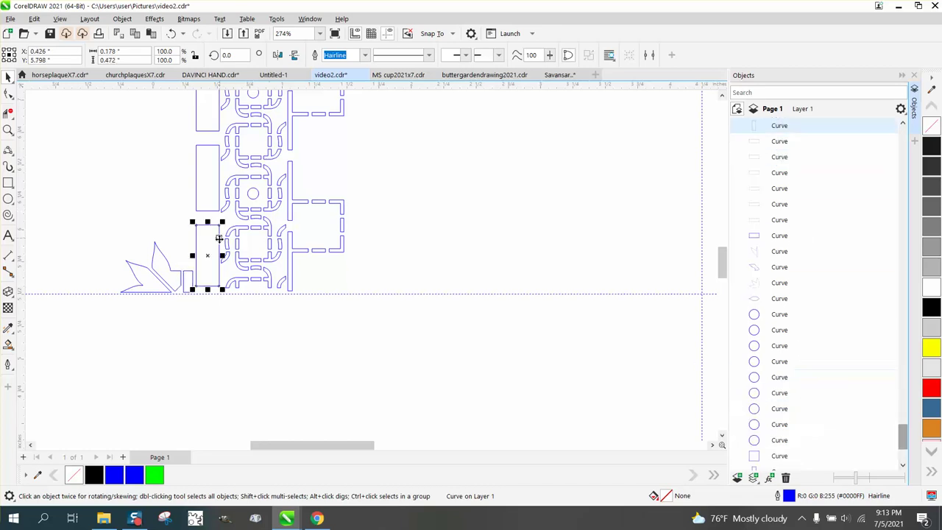
drag(782, 133, 783, 339)
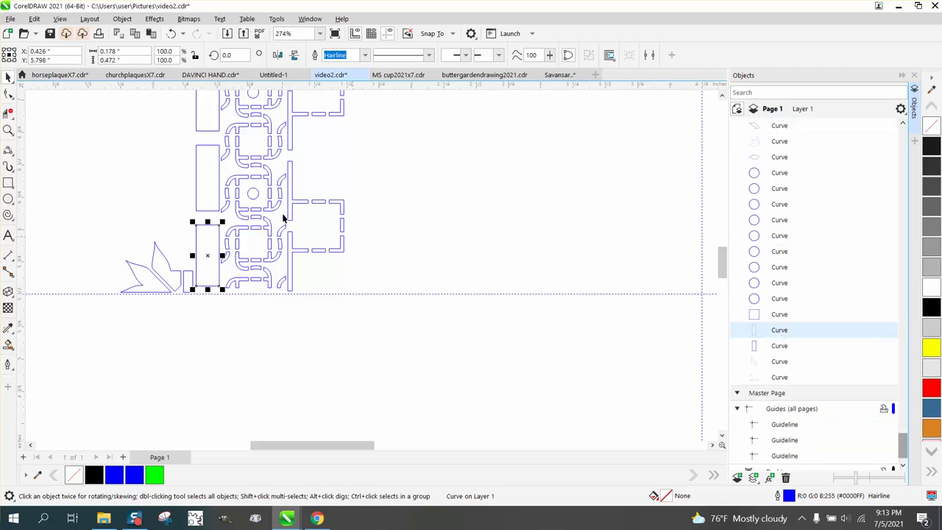
click(219, 181)
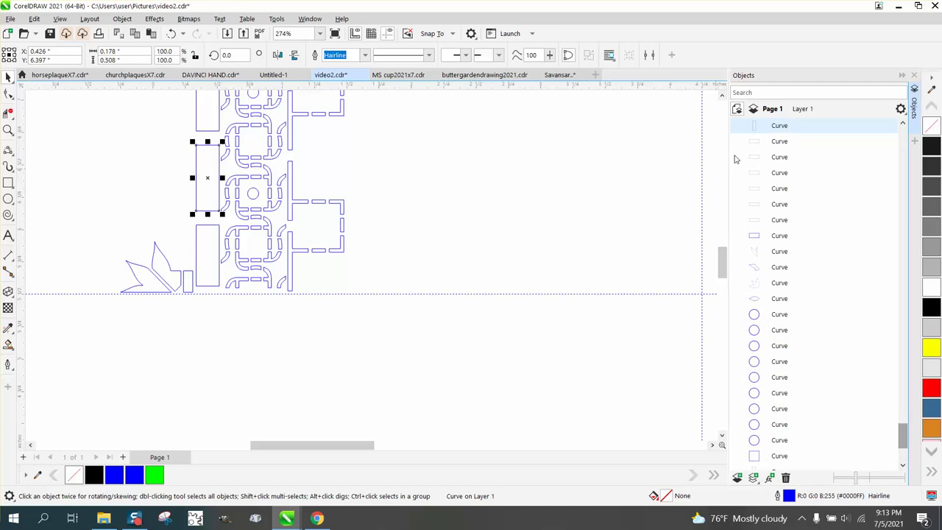
drag(764, 125, 776, 355)
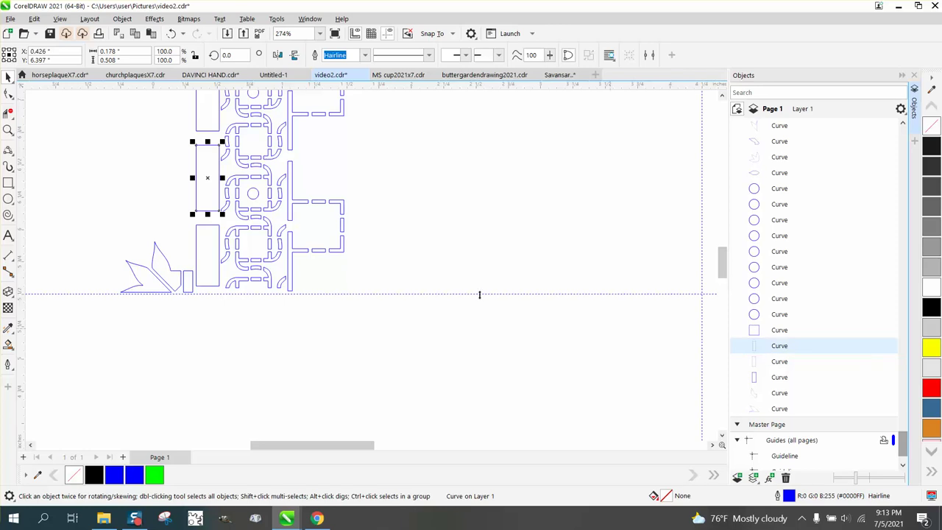
click(207, 134)
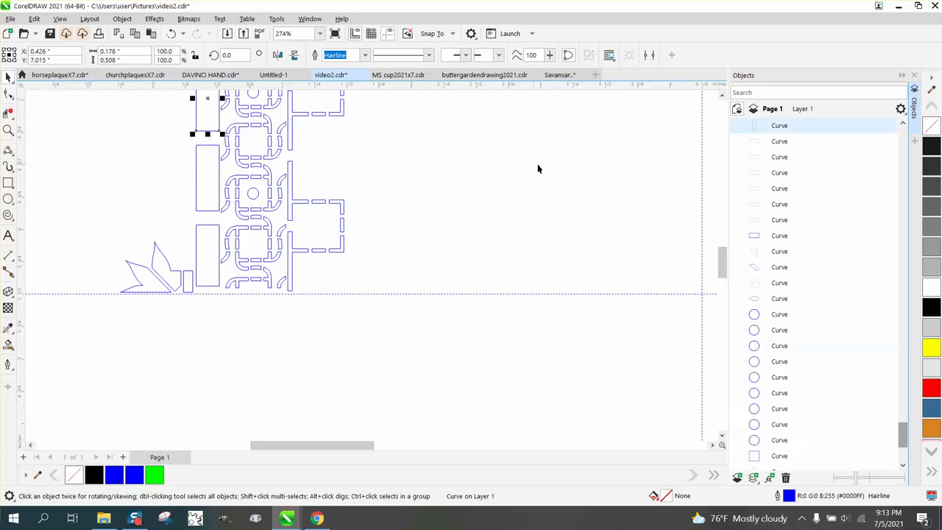
drag(773, 126, 782, 427)
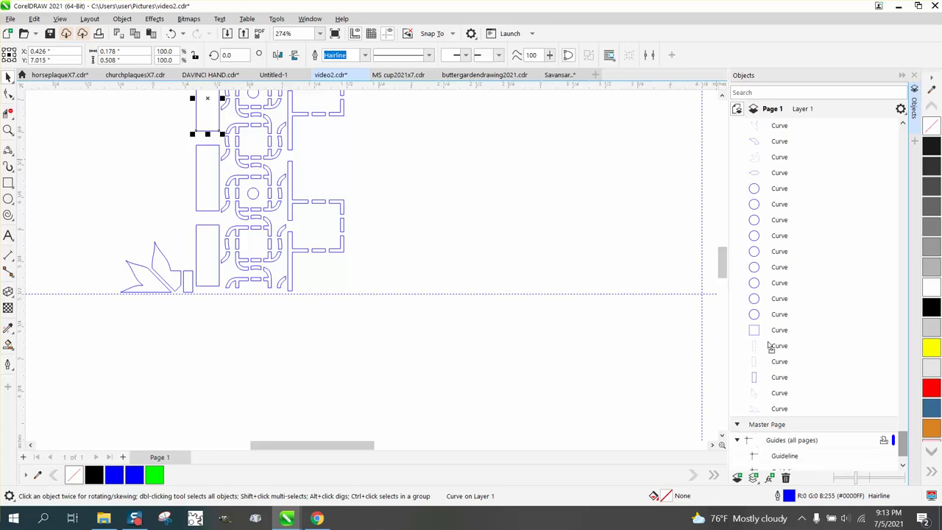
mouse_move(770, 333)
mouse_down()
mouse_move(757, 341)
mouse_move(758, 330)
mouse_move(764, 340)
mouse_up()
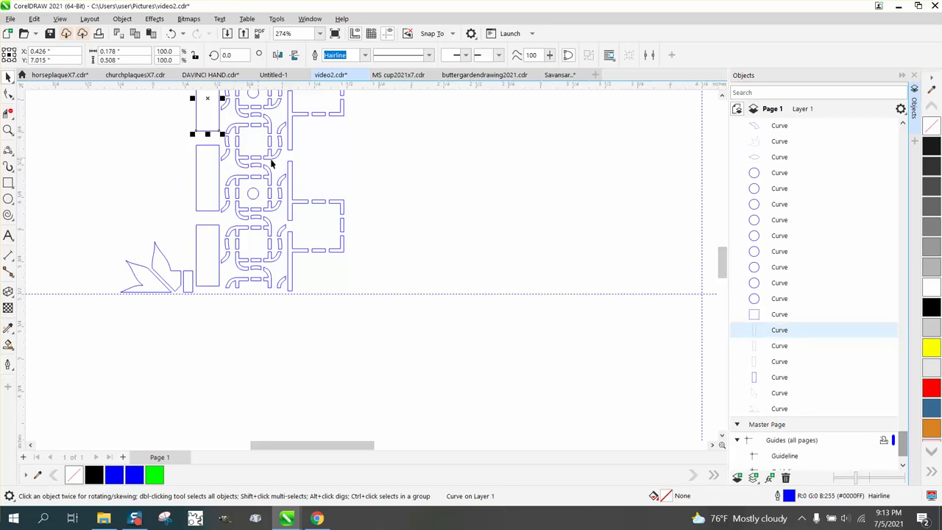
click(254, 129)
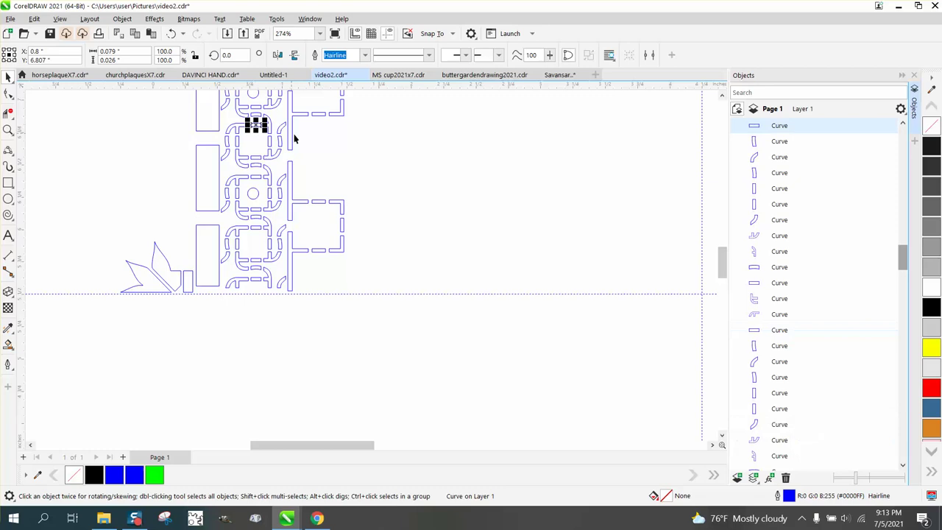
scroll(371, 162, down, 5)
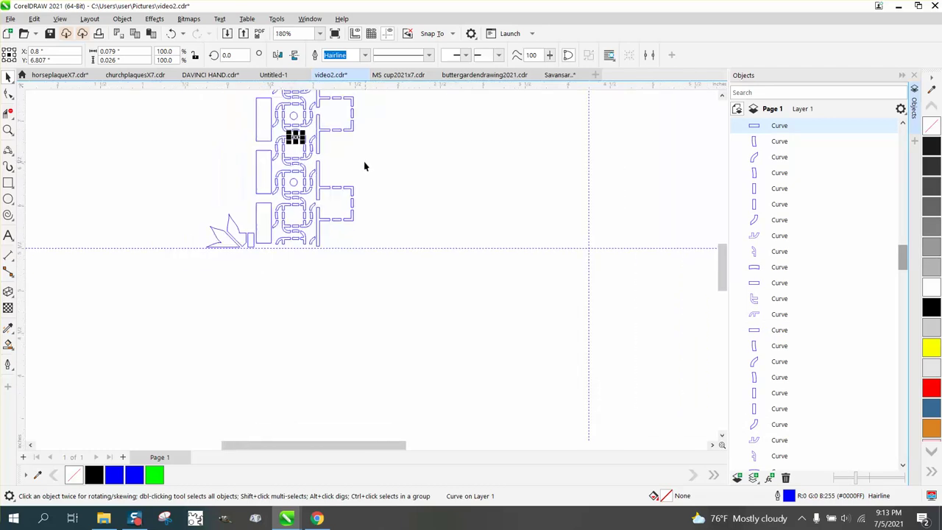
scroll(363, 163, down, 1)
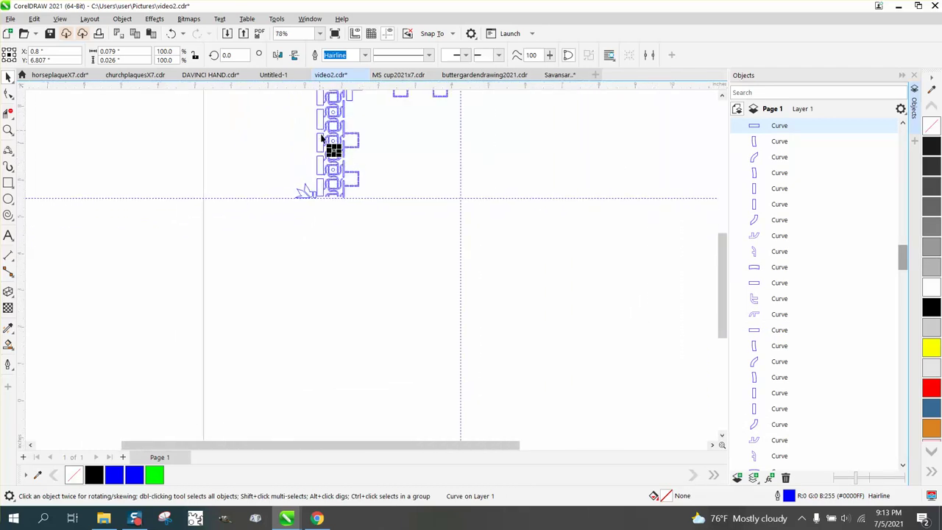
click(321, 138)
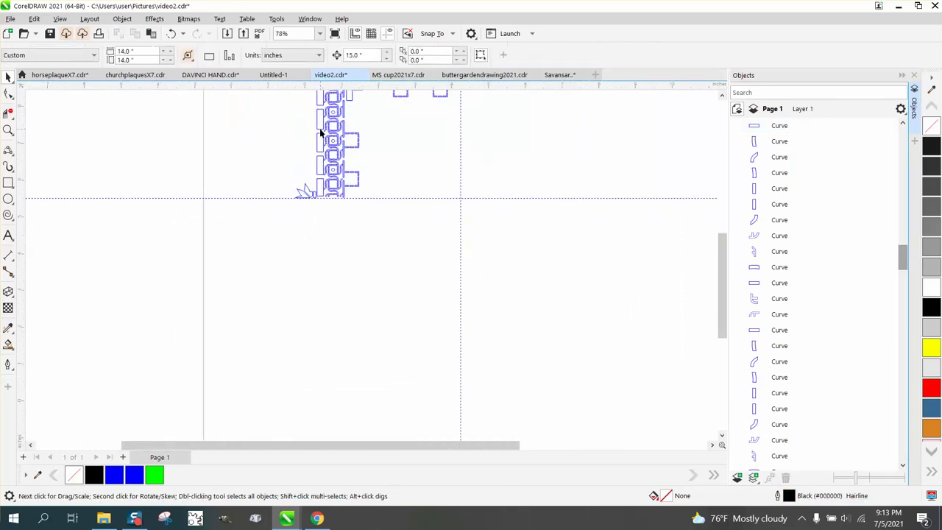
click(321, 133)
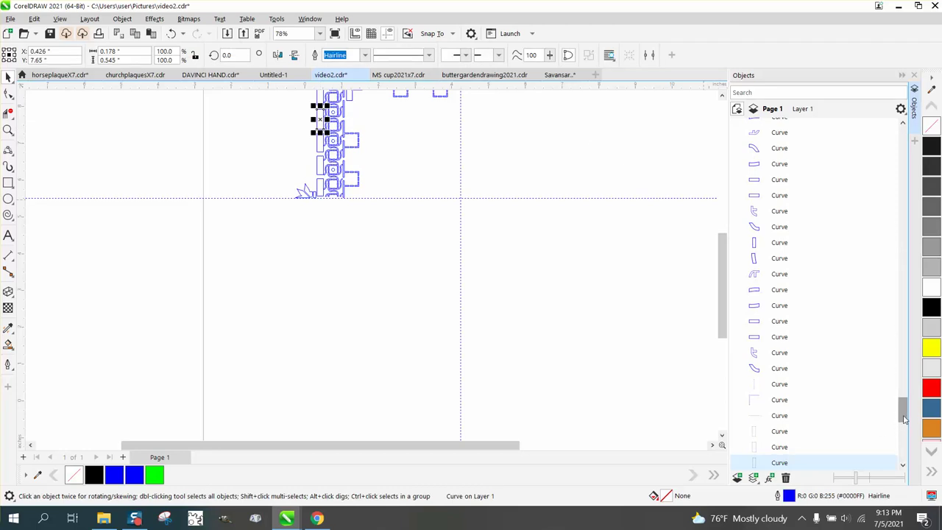
drag(905, 418, 896, 144)
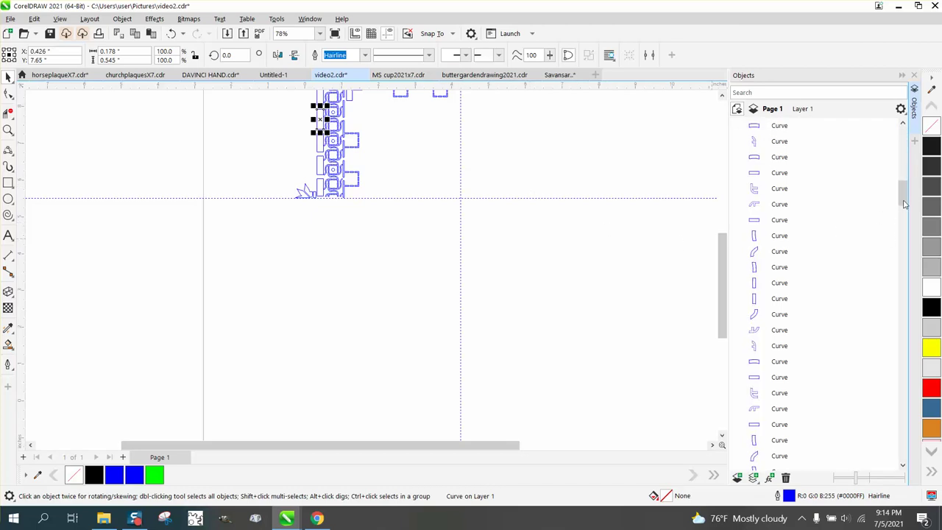
drag(904, 205, 905, 430)
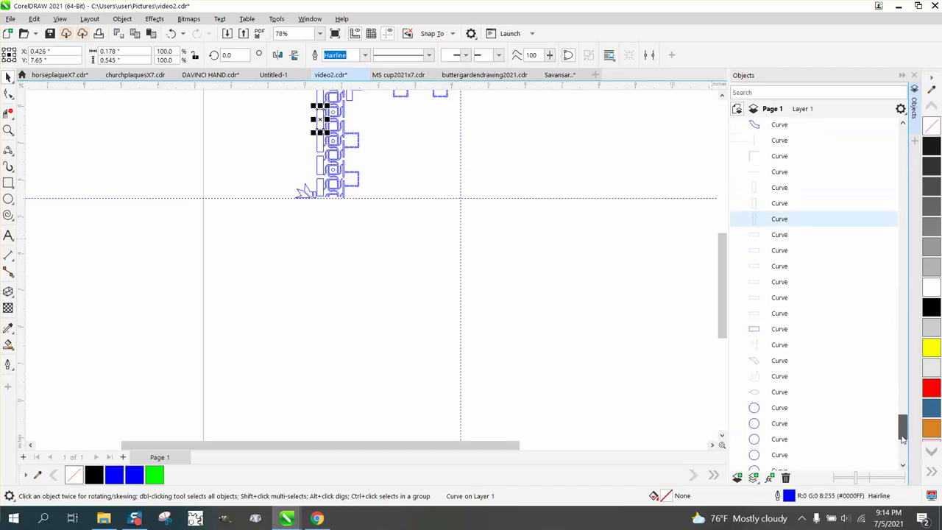
drag(780, 220, 791, 453)
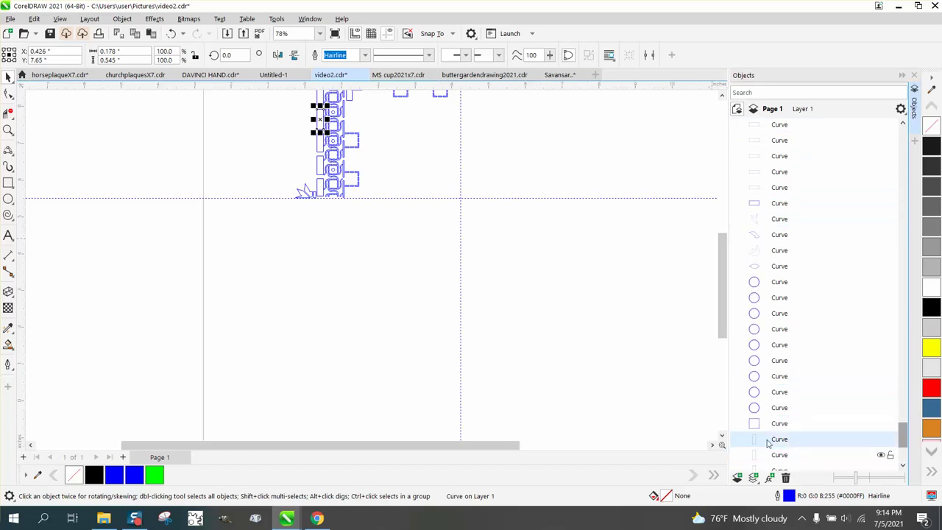
click(415, 264)
drag(904, 446, 903, 464)
click(787, 353)
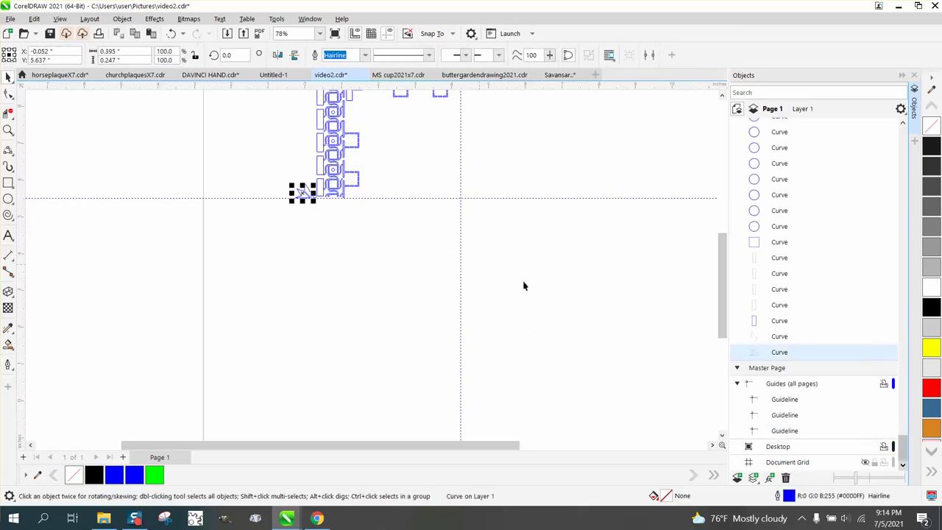
click(780, 337)
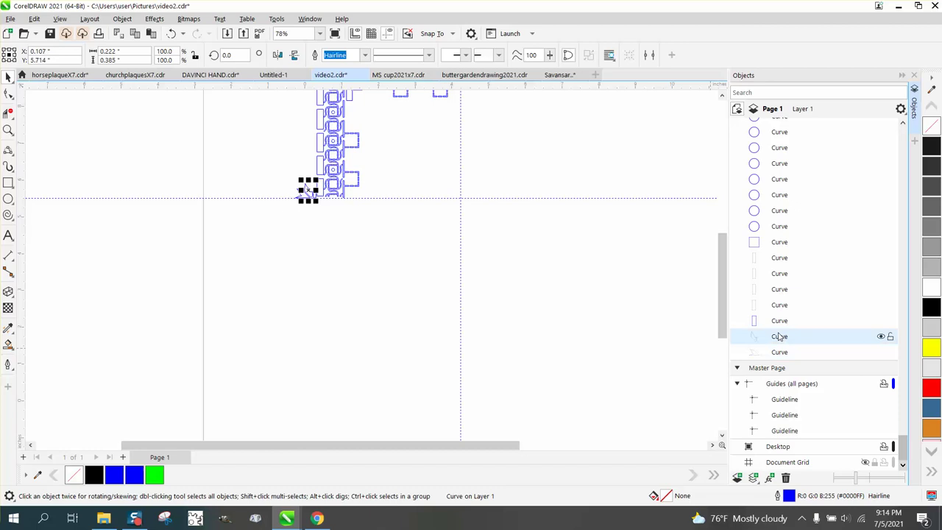
click(779, 321)
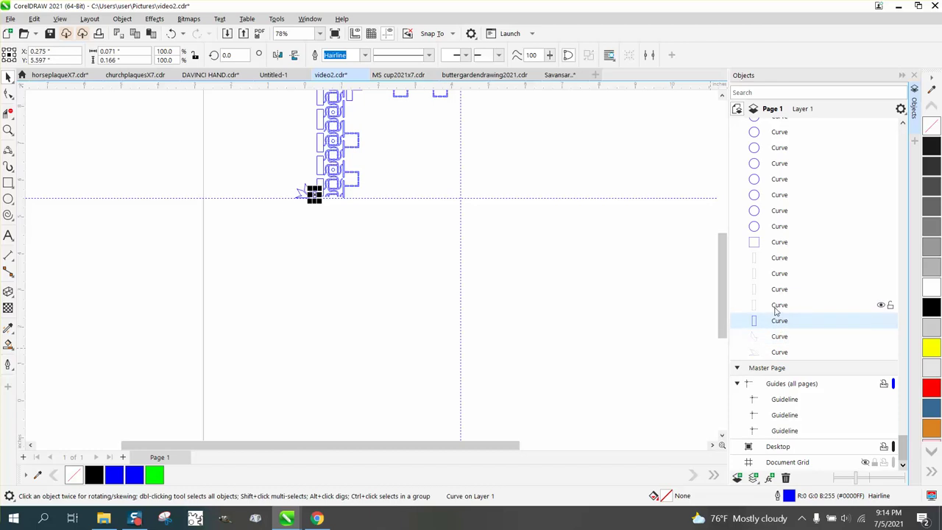
click(777, 308)
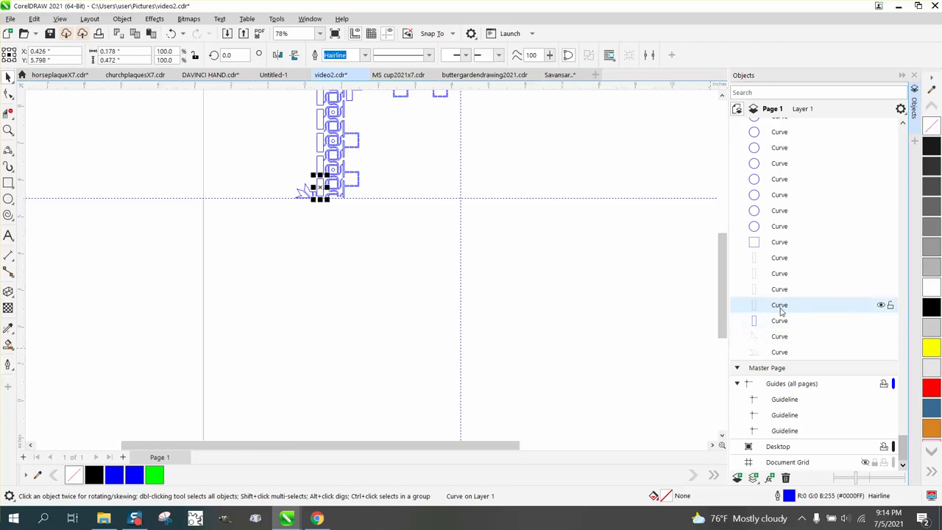
key(Up)
key(Up)
key(Up)
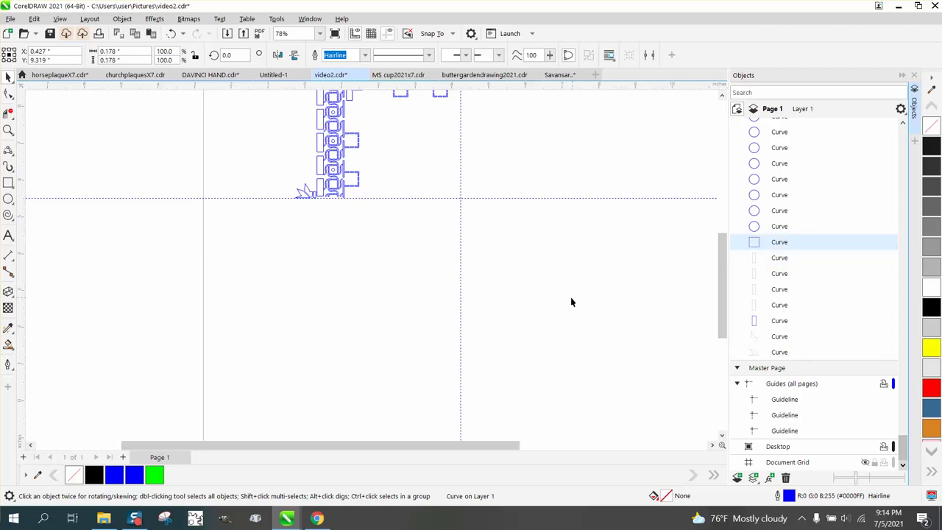
click(552, 243)
scroll(553, 243, down, 2)
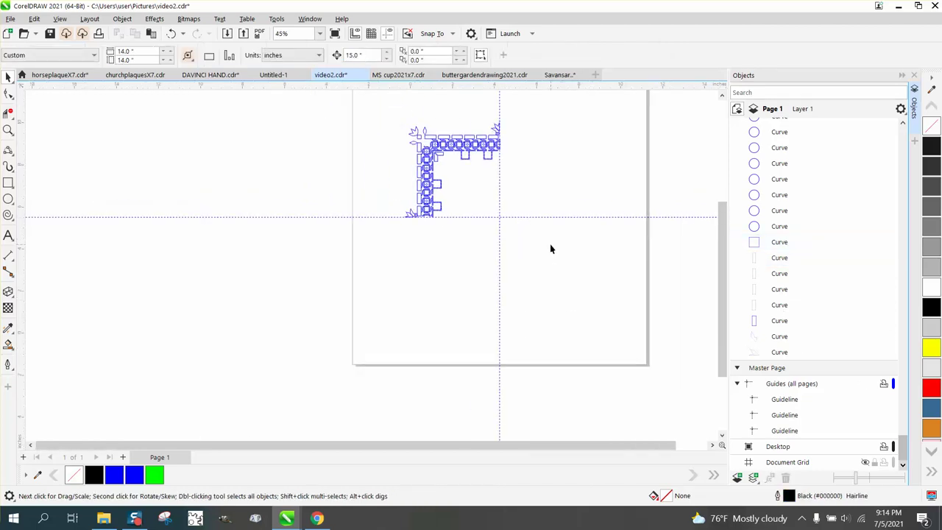
click(779, 244)
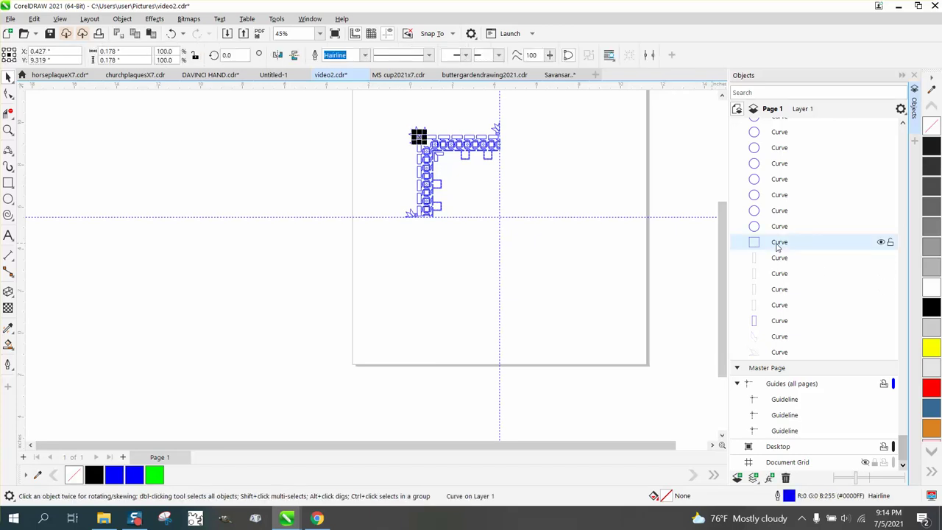
key(Tab)
key(Tab)
key(Tab)
key(Tab)
key(Tab)
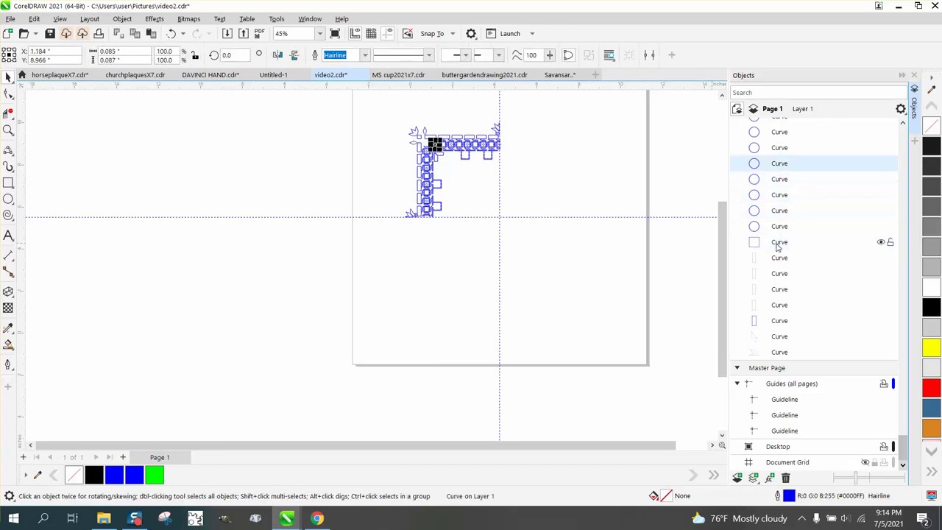
key(Tab)
key(Tab)
key(Tab)
key(Tab)
key(Tab)
key(Tab)
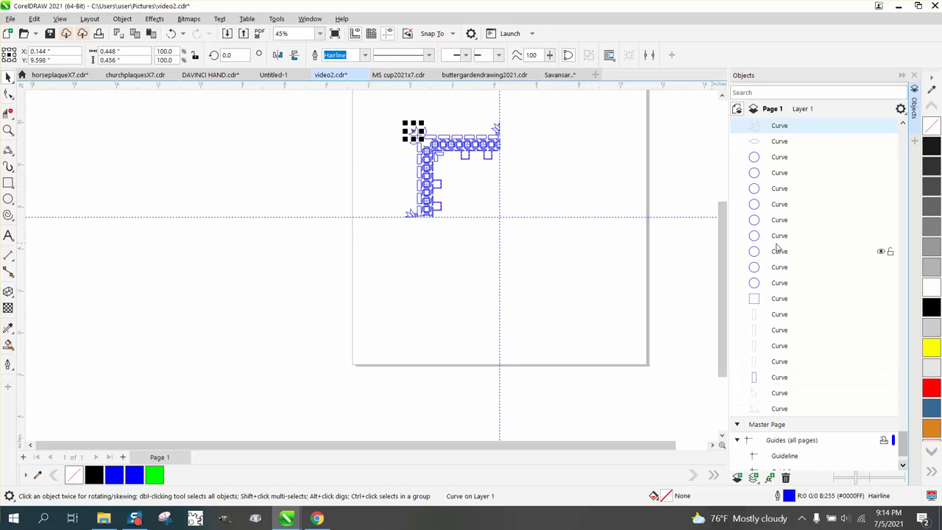
key(Tab)
key(Tab)
key(Tab)
key(Tab)
key(Tab)
key(Tab)
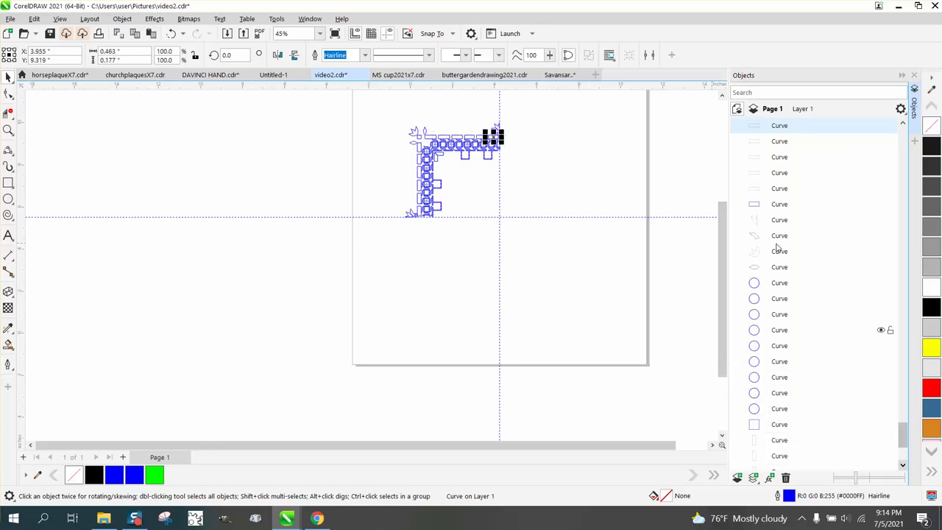
key(Tab)
key(Tab)
key(Tab)
key(Tab)
key(Tab)
key(Tab)
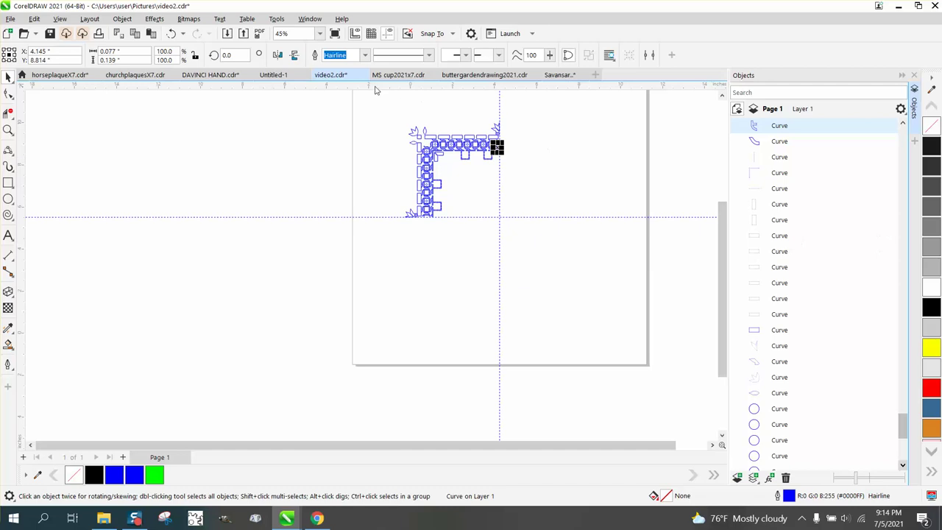
key(Escape)
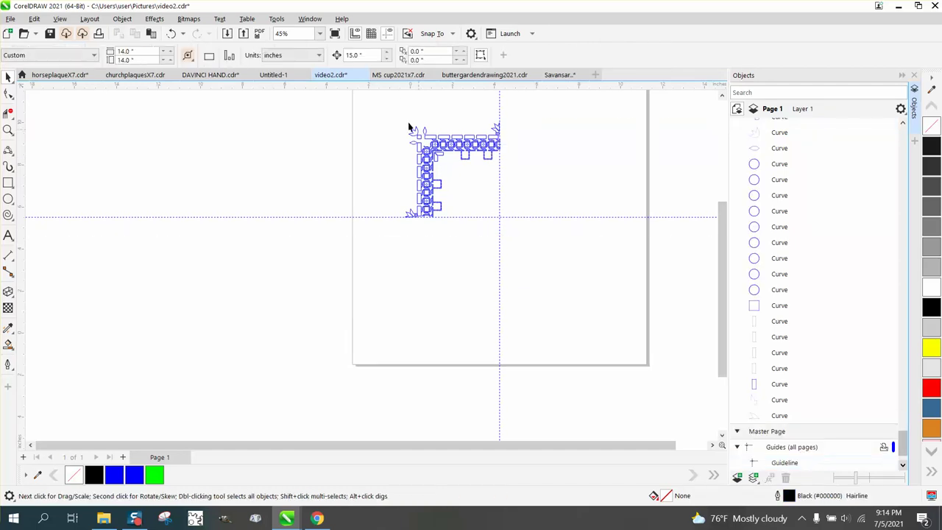
Step: Group the 288 border curves with Ctrl+G and place a vertically mirrored copy below the guideline
drag(555, 256, 555, 256)
key(ctrl+g)
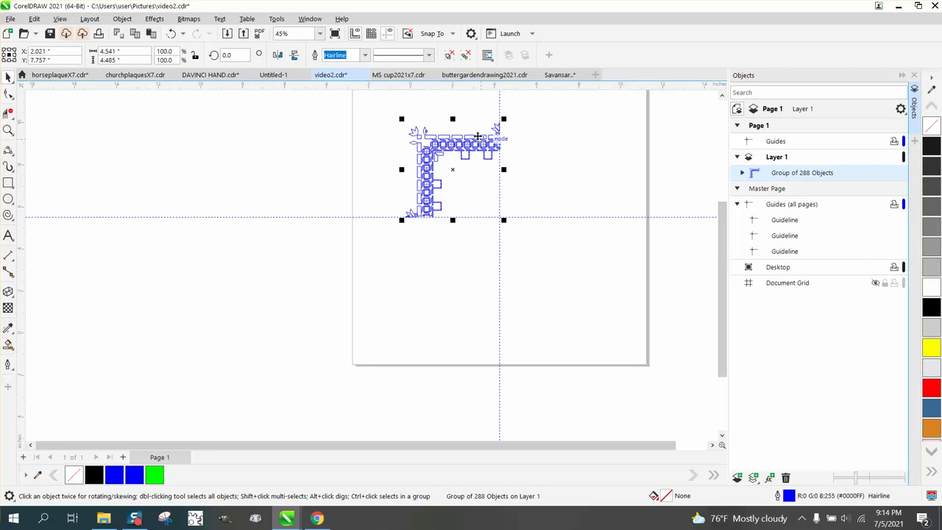
click(460, 214)
drag(459, 214, 353, 223)
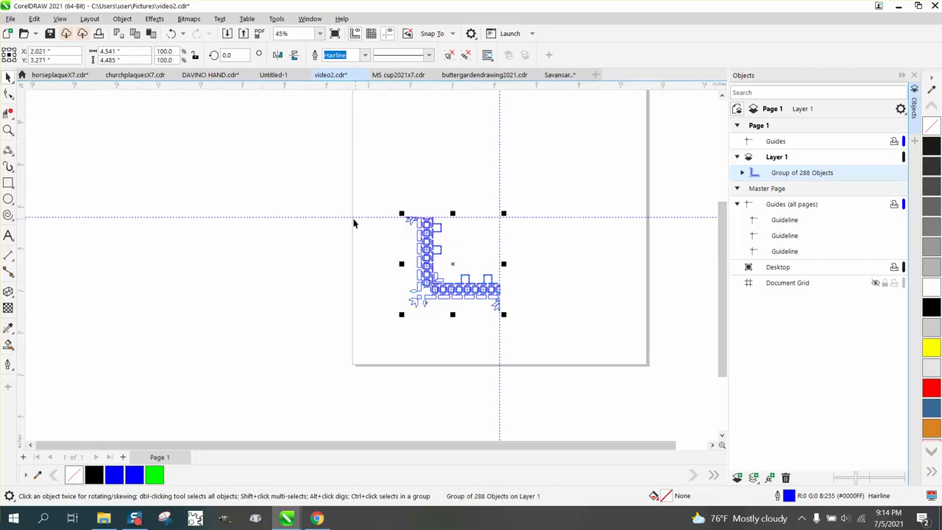
click(173, 35)
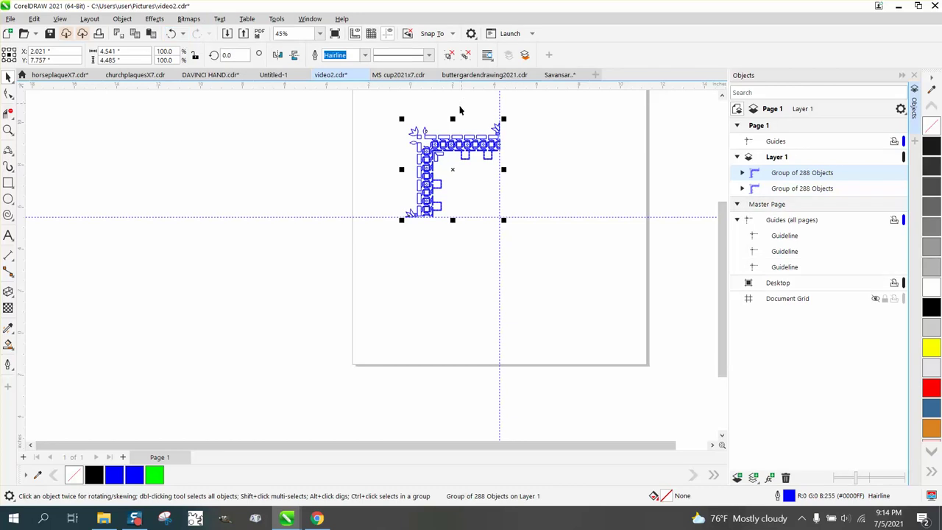
drag(452, 119, 463, 242)
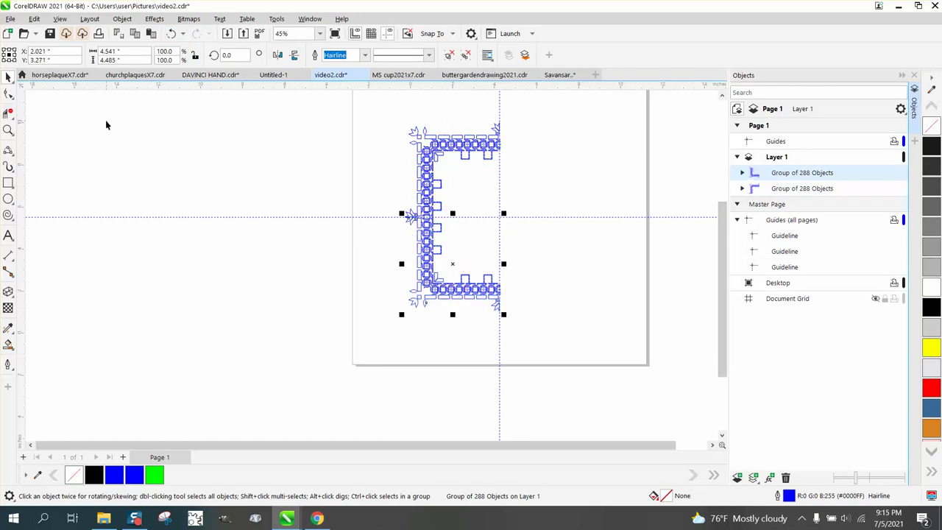
Step: Zoom in where the halves meet and set the nudge distance to 0.02 inch
click(8, 130)
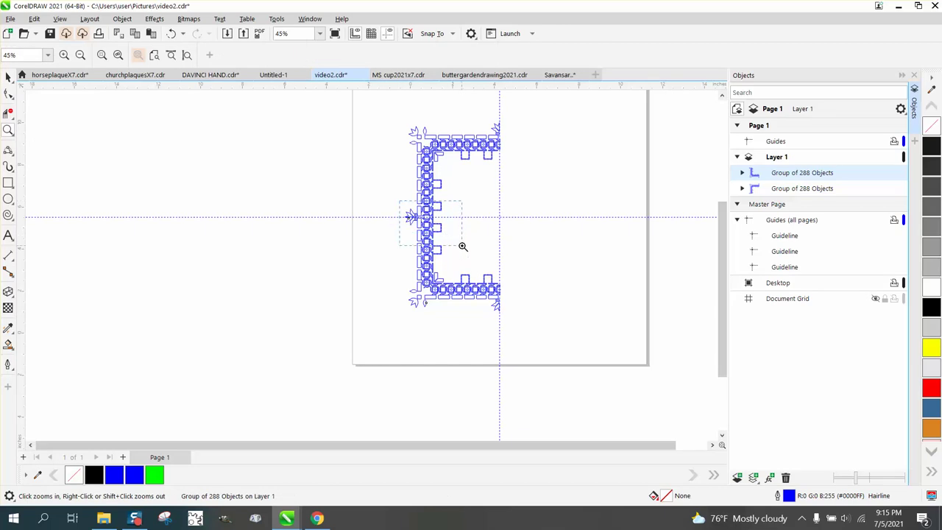
drag(463, 247, 463, 246)
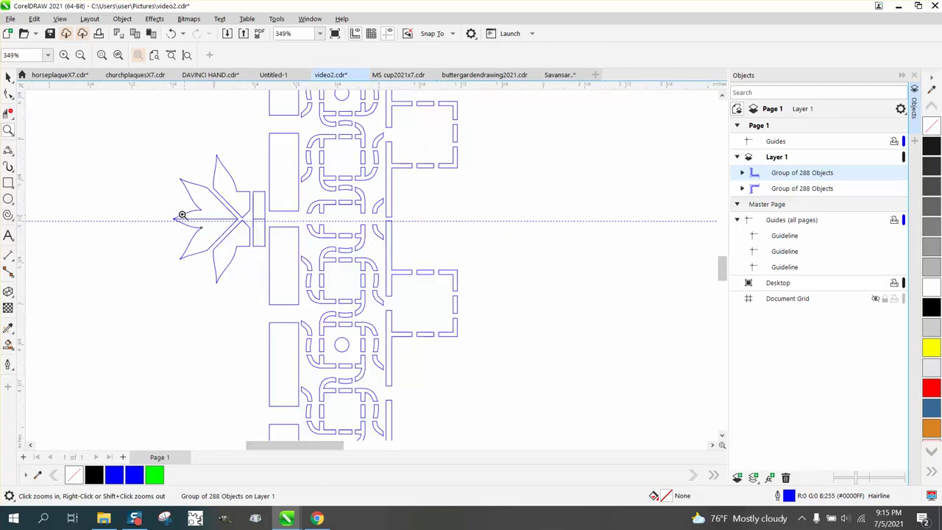
drag(535, 332, 535, 331)
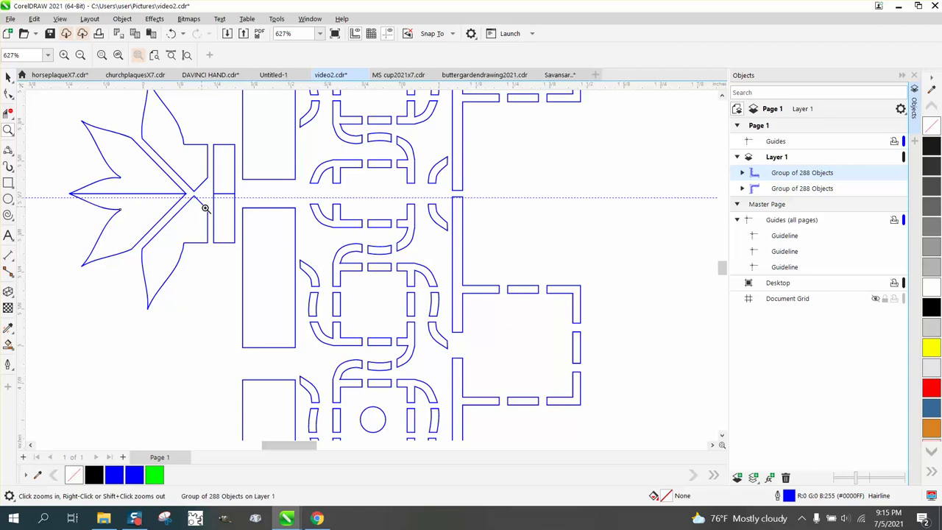
click(8, 76)
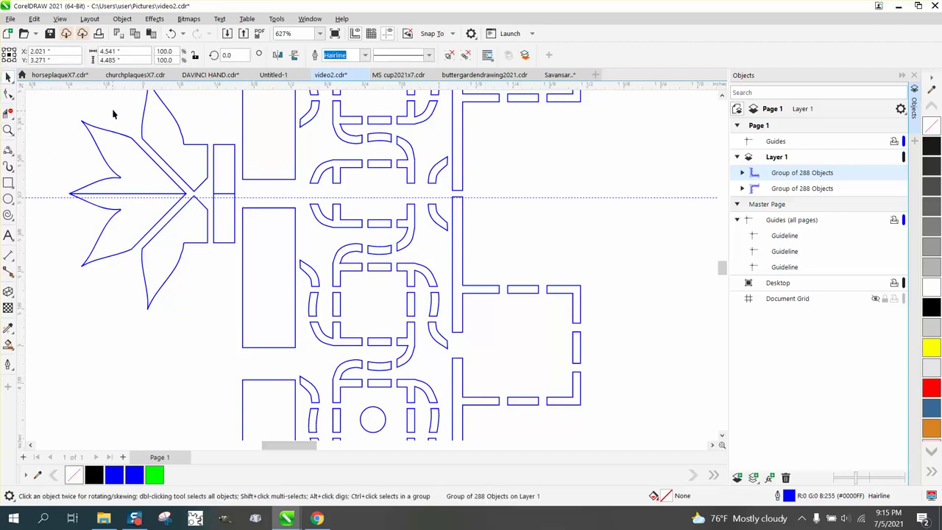
click(187, 113)
click(352, 55)
text(.02 ")
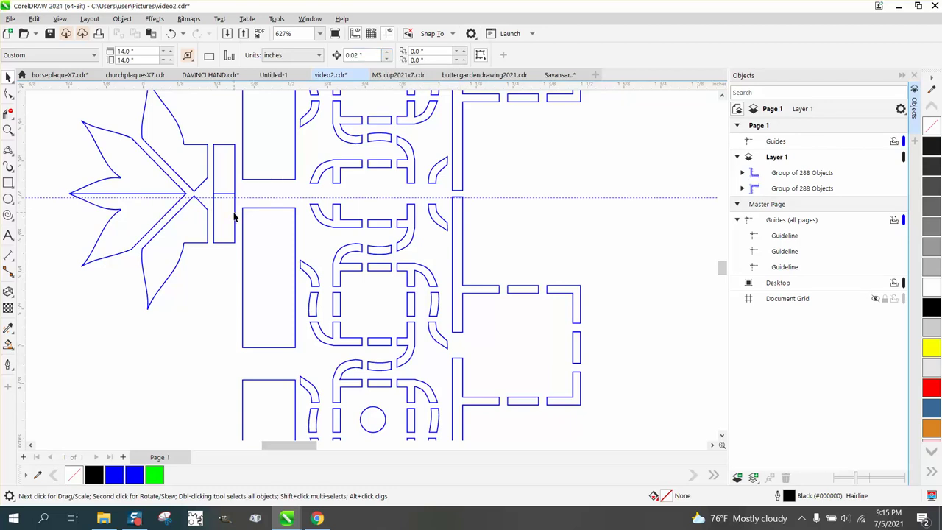
Step: Nudge the lower corner group down 0.04 inch
click(234, 214)
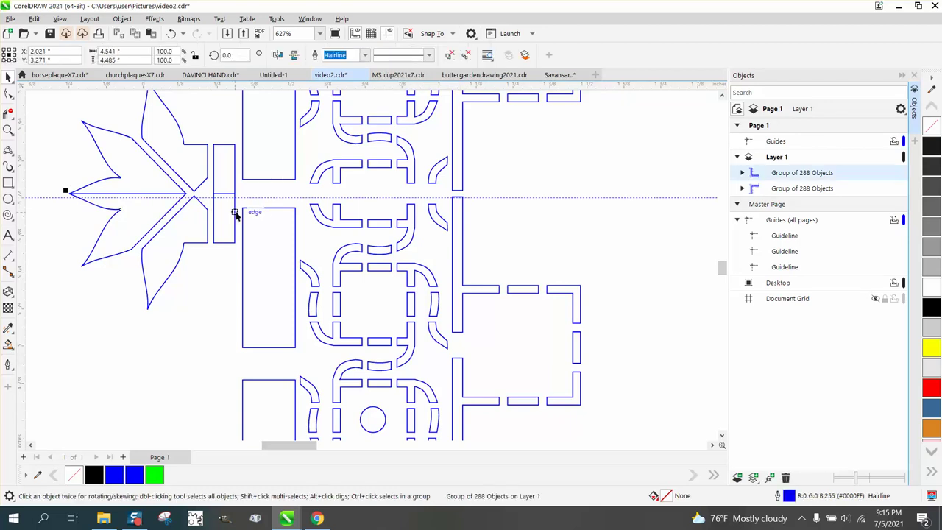
key(Down)
key(Down)
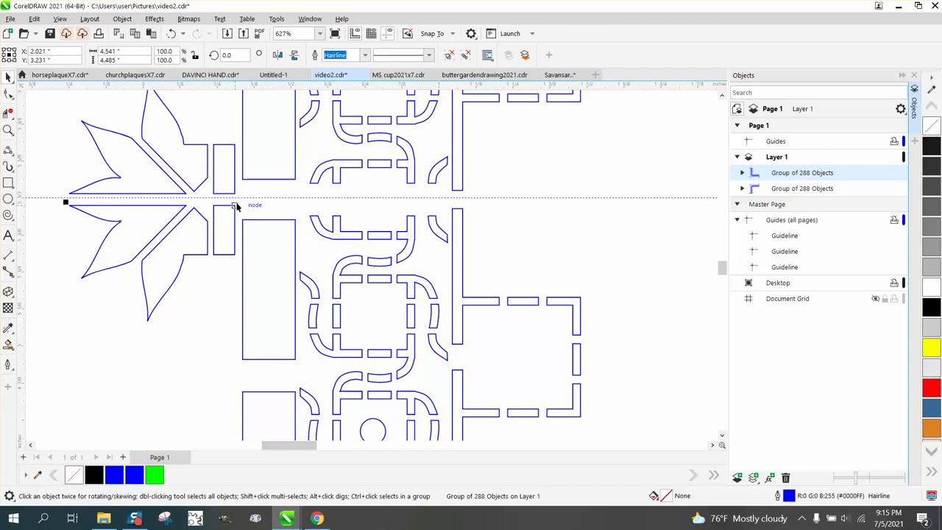
click(8, 130)
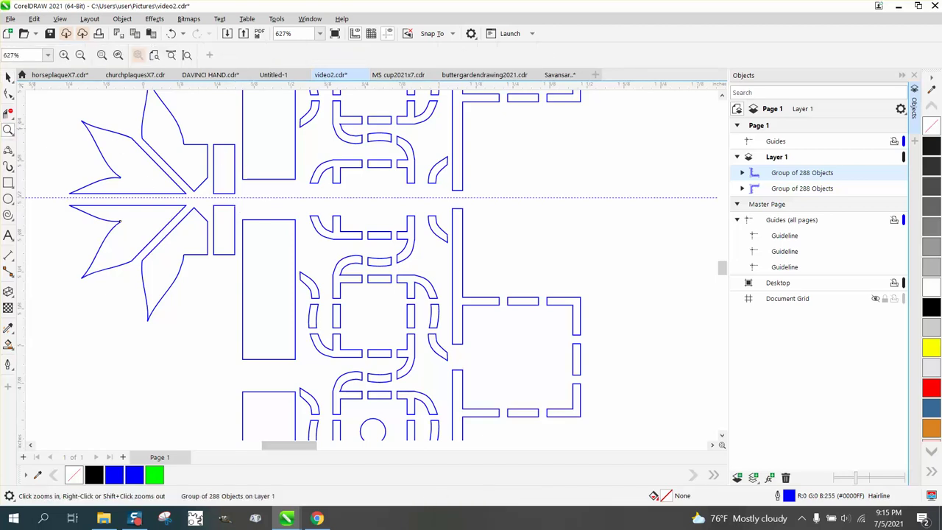
Step: Zoom closely on the centerline gap and try dragging the upper group, returning it to place
drag(178, 134, 310, 237)
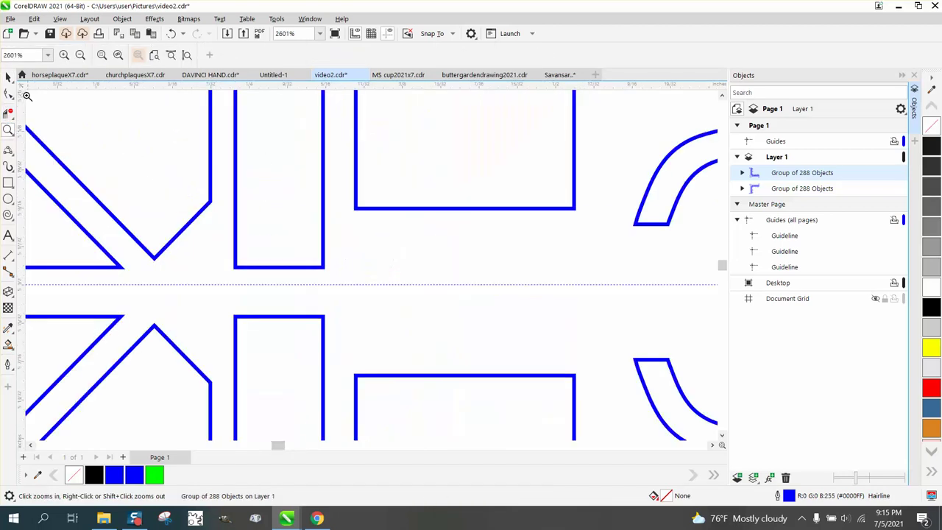
click(8, 76)
click(319, 269)
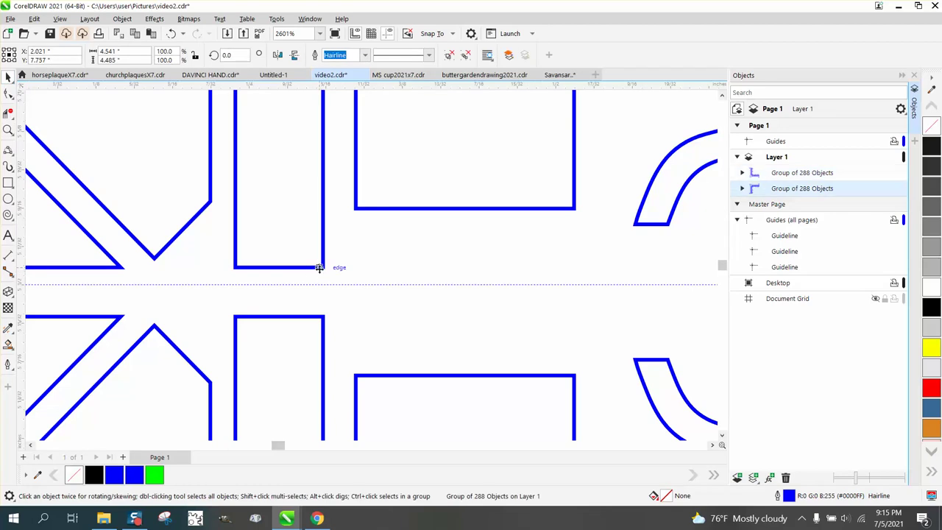
drag(320, 269, 323, 286)
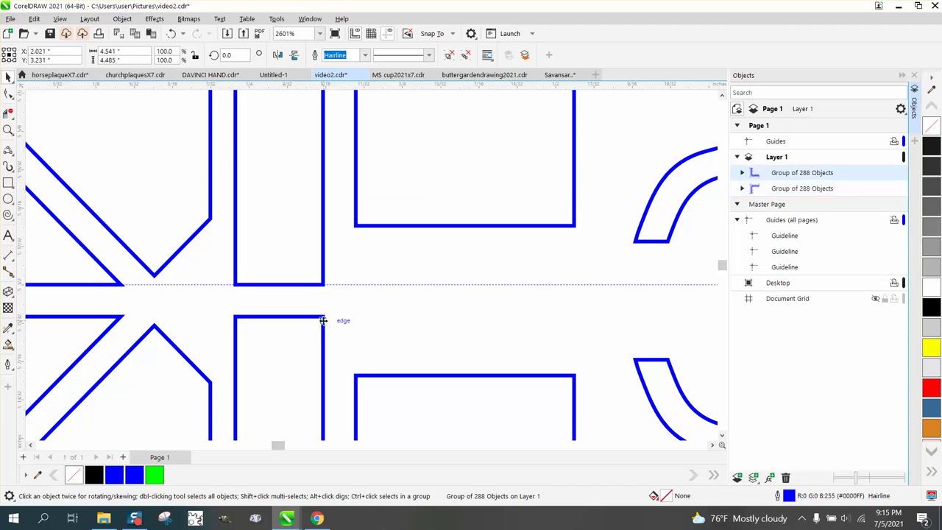
ctrl+click(322, 317)
click(318, 312)
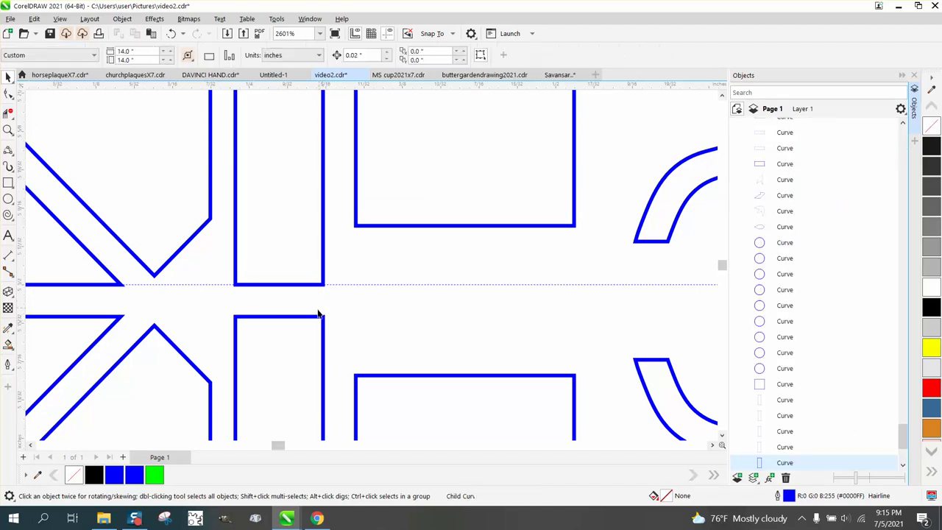
drag(322, 317, 322, 284)
scroll(339, 261, down, 2)
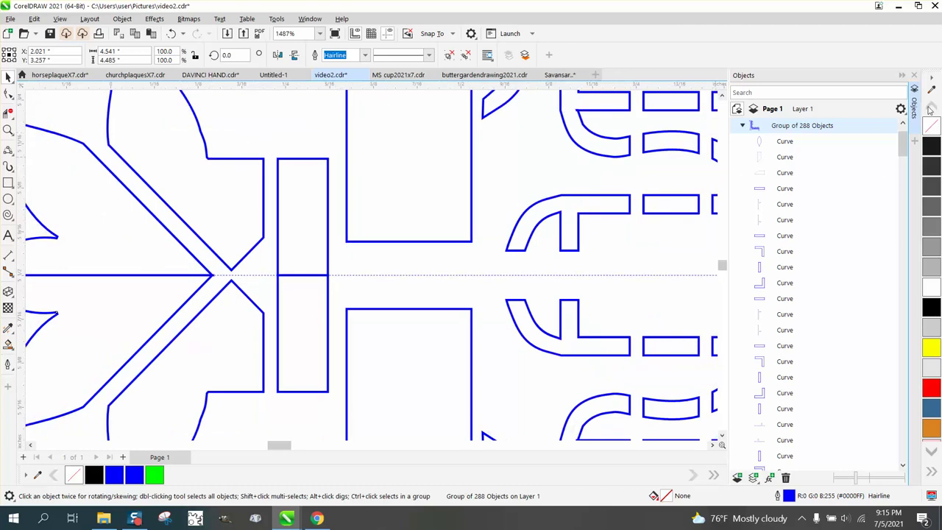
Step: Close the Objects docker and adjust the nudge distance in the property bar
click(913, 82)
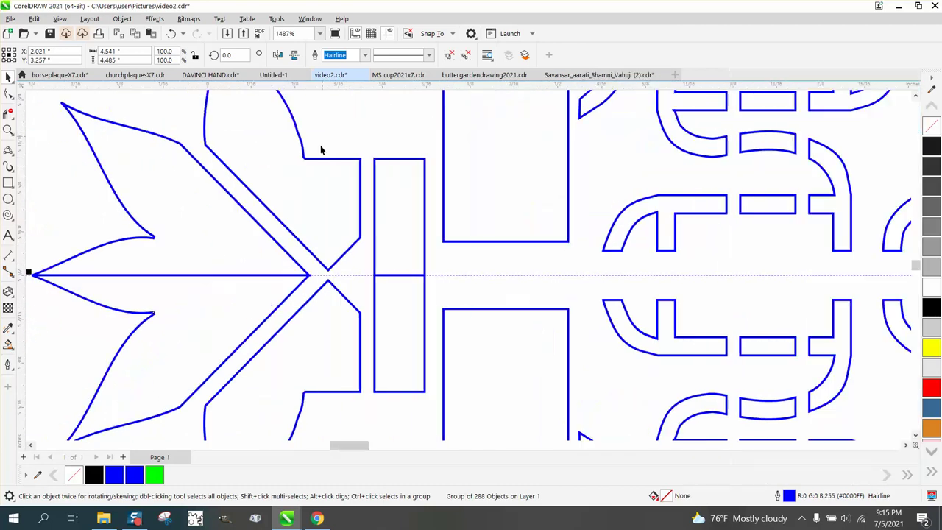
click(84, 171)
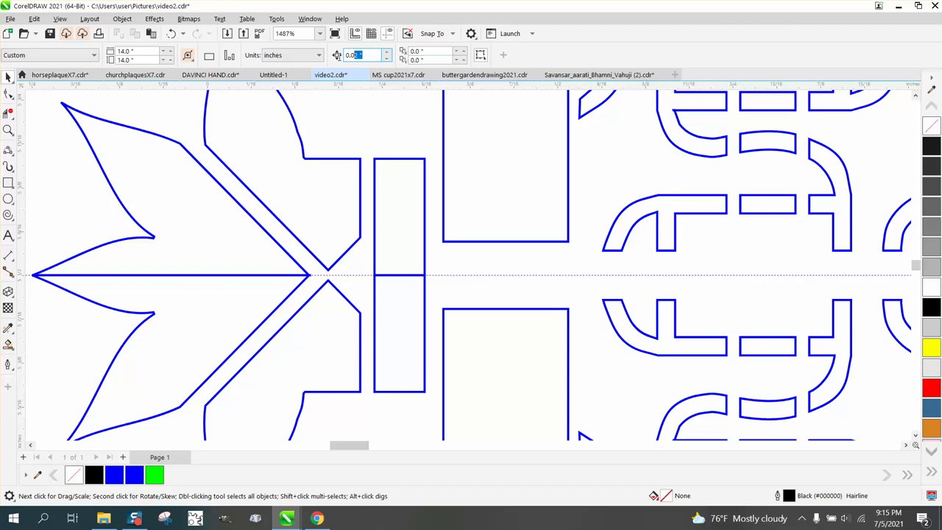
key(BackSpace)
text(.2)
key(Return)
click(425, 185)
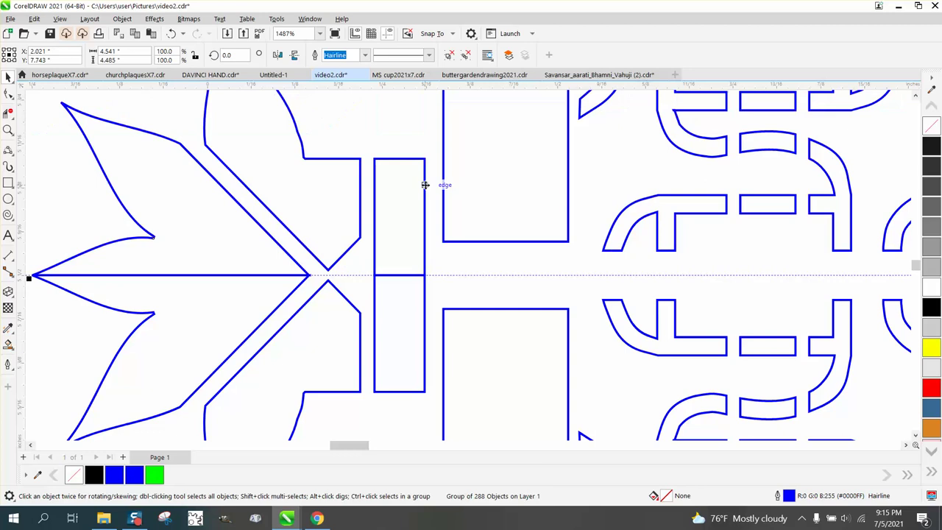
click(376, 123)
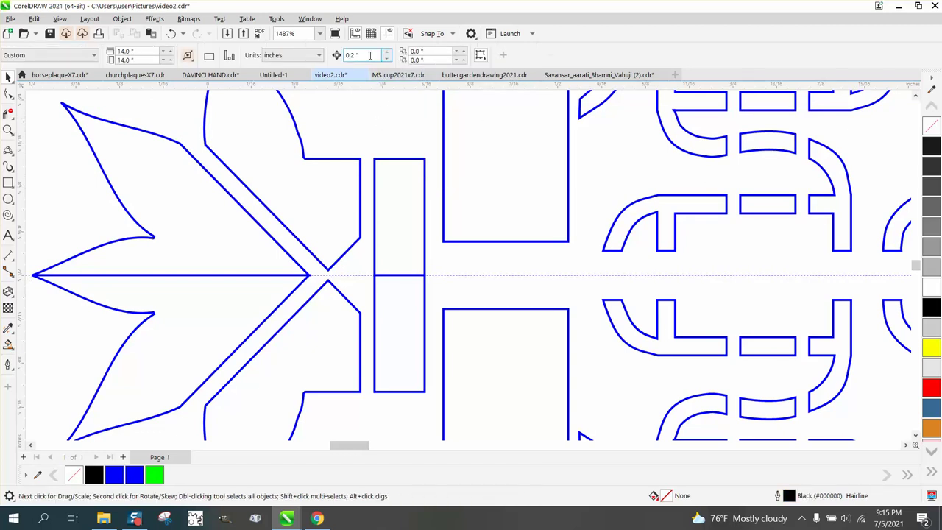
key(BackSpace)
Step: Nudge the upper half up and set the nudge distance to 0.015 inch
click(416, 159)
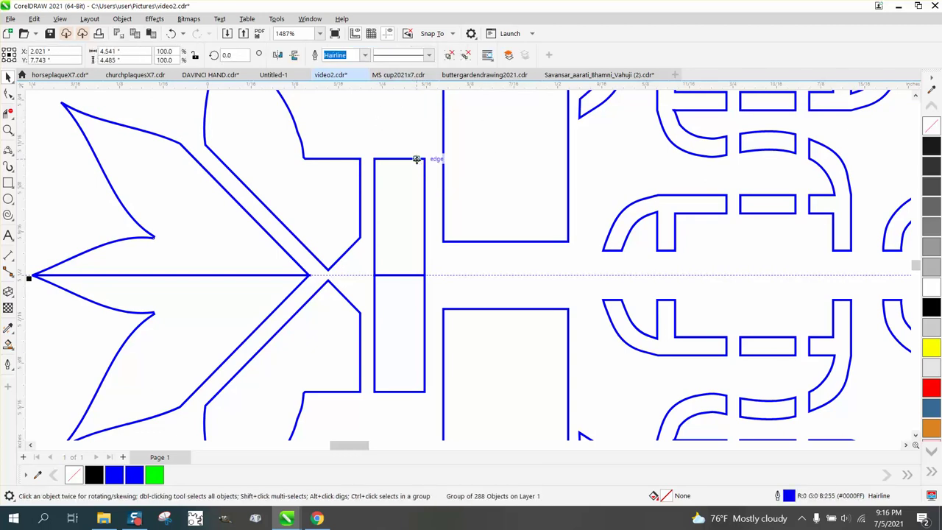
key(Up)
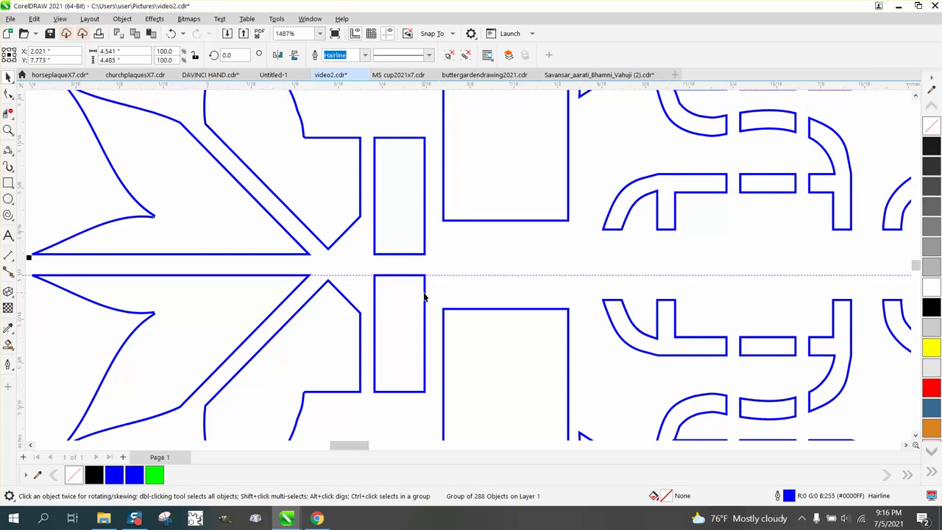
key(Escape)
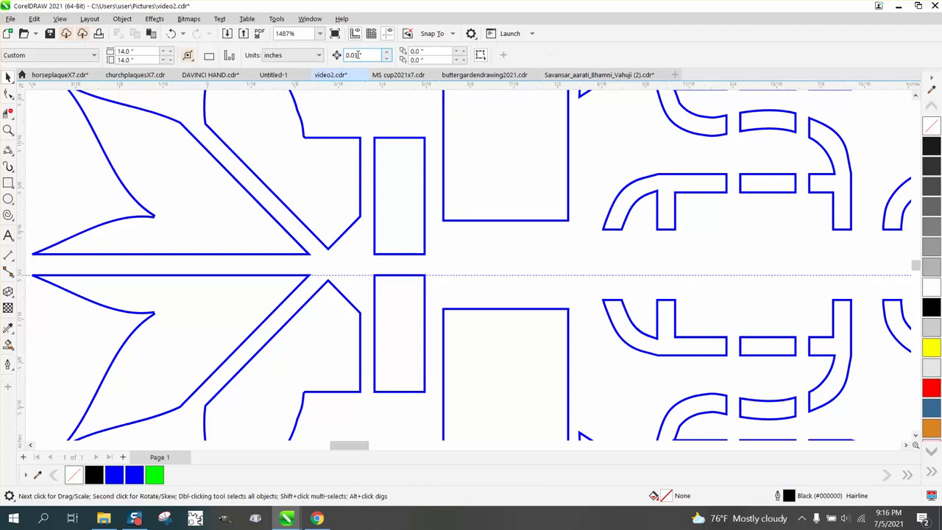
key(BackSpace)
text(.1515)
Step: Nudge the upper half down one net step and the lower half down one step to meet flush
click(413, 137)
key(Down)
key(Down)
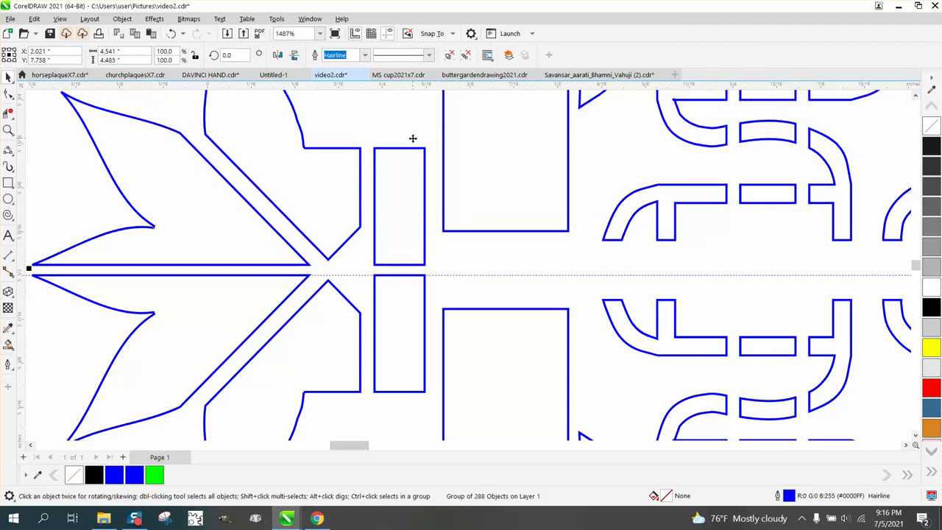
key(Up)
click(424, 286)
key(Down)
scroll(589, 316, down, 1)
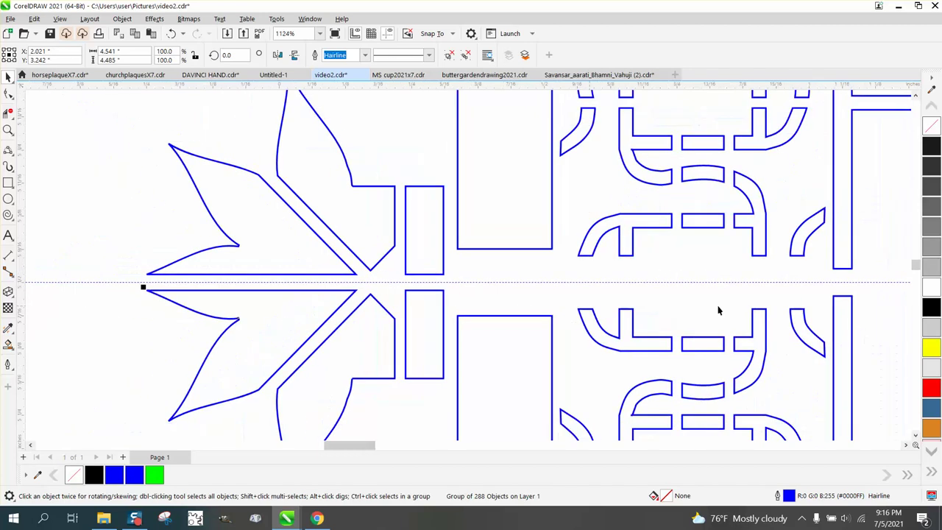
scroll(256, 262, down, 10)
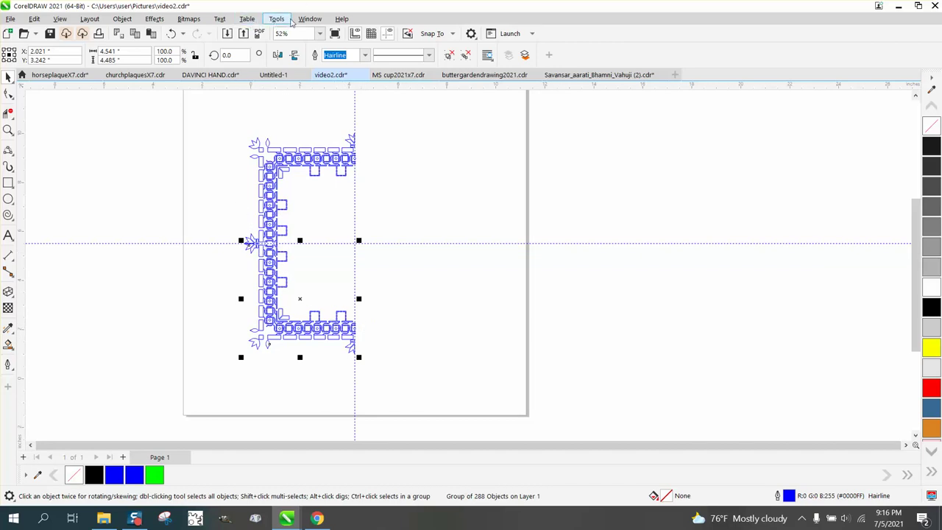
Step: Open the Objects docker from Window > Dockers
click(309, 19)
mouse_move(332, 173)
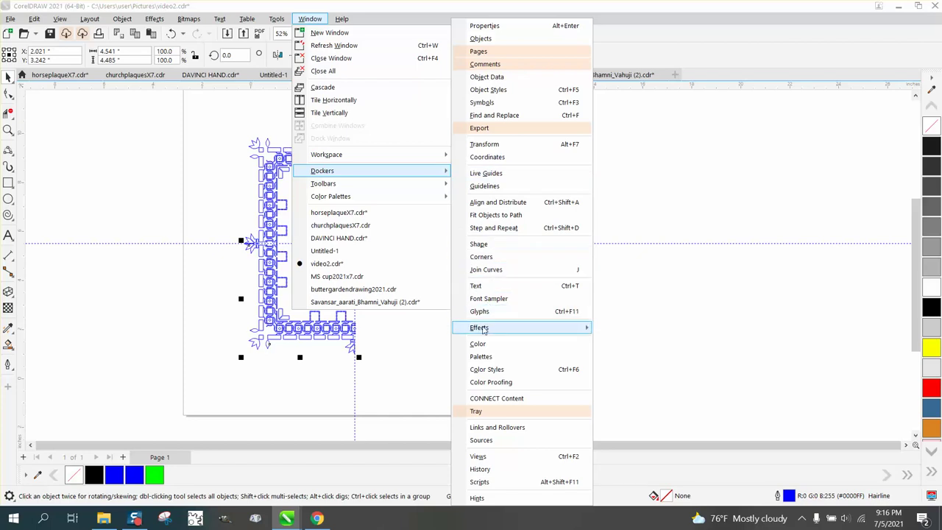
click(492, 41)
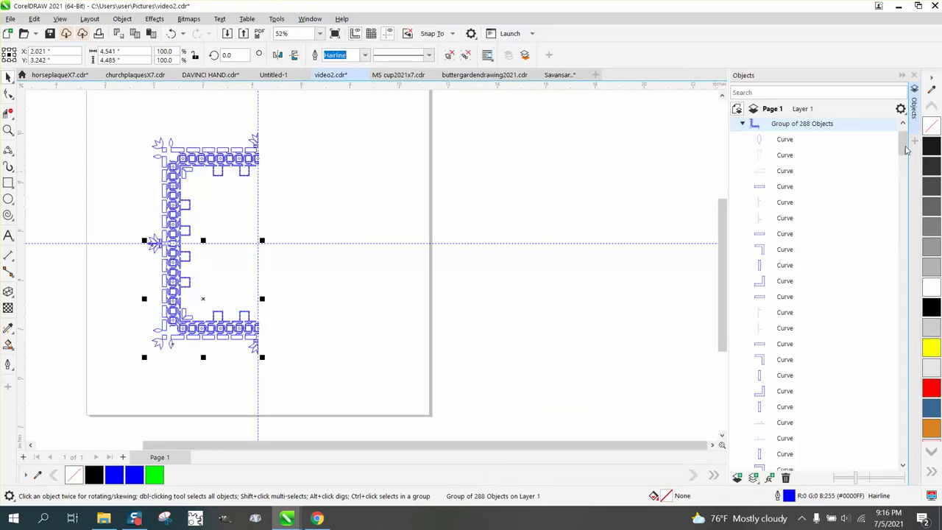
drag(907, 150, 906, 449)
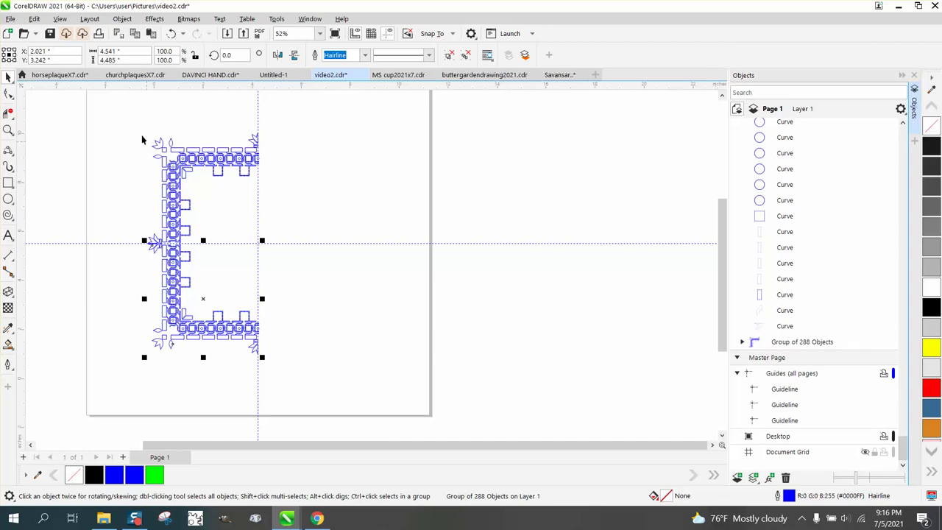
Step: Select the whole half border and ungroup it into individual curves
drag(131, 118, 327, 370)
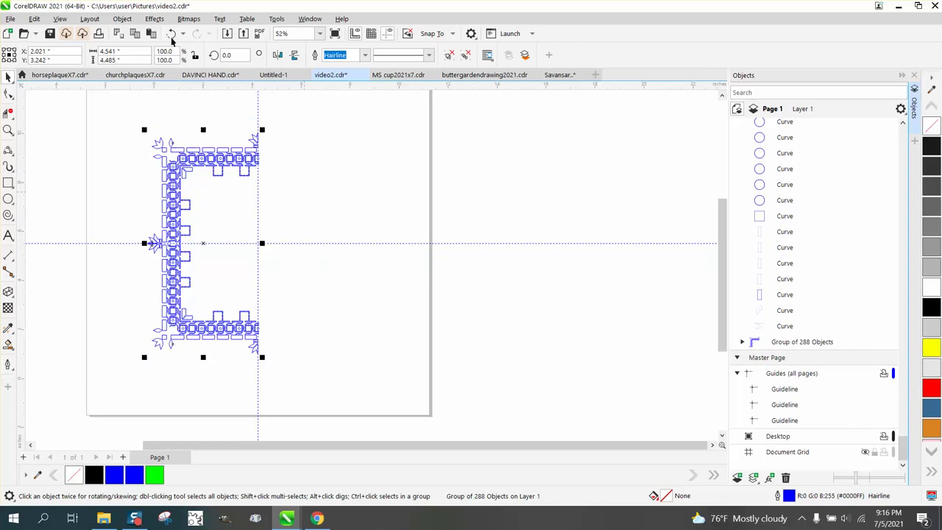
click(124, 19)
mouse_move(217, 216)
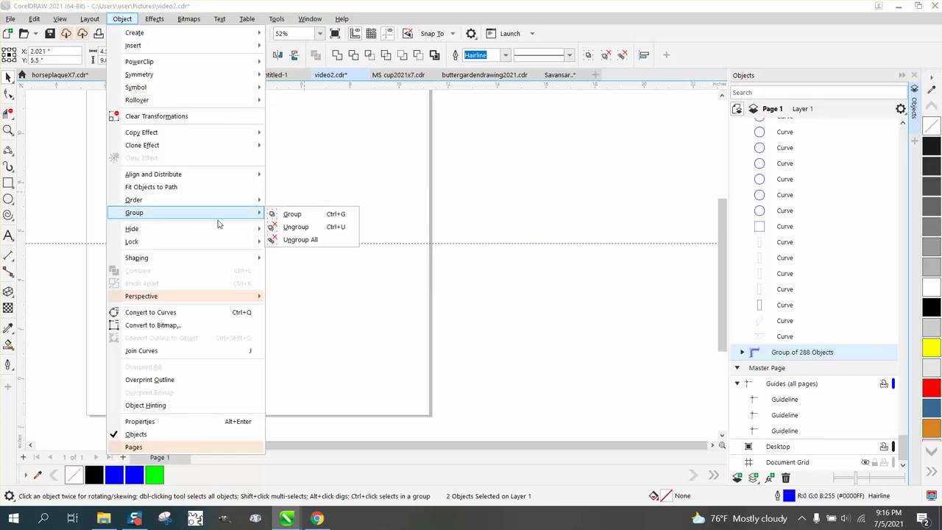
click(309, 231)
click(332, 219)
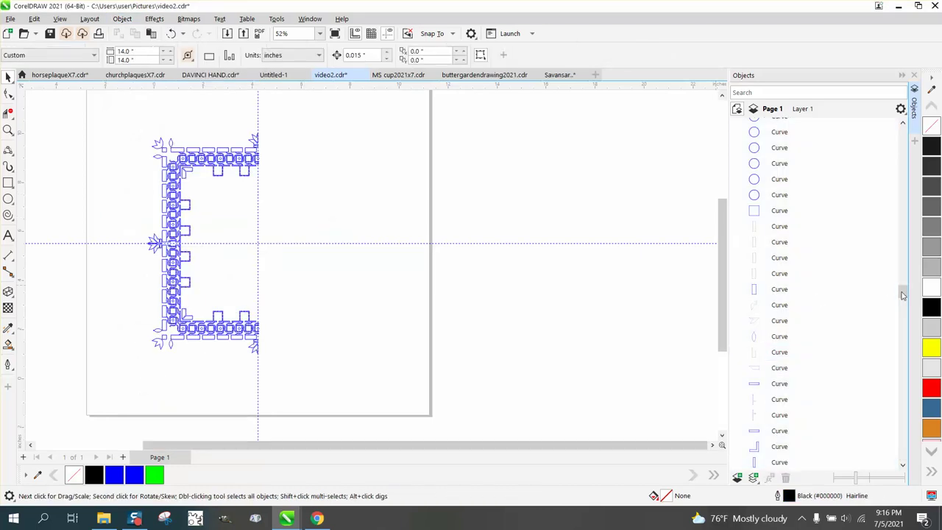
scroll(904, 295, down, 5)
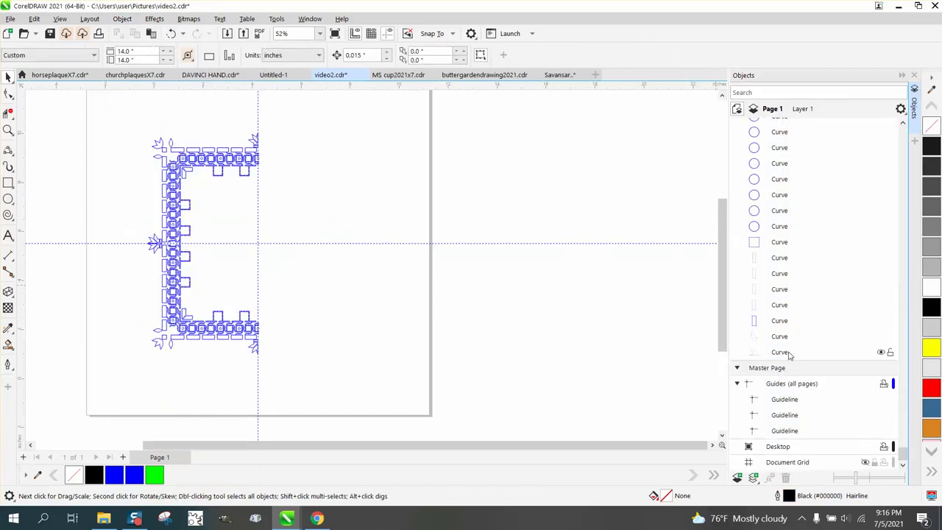
click(780, 352)
key(Up)
key(Up)
key(Up)
key(Up)
key(Up)
key(Up)
key(Up)
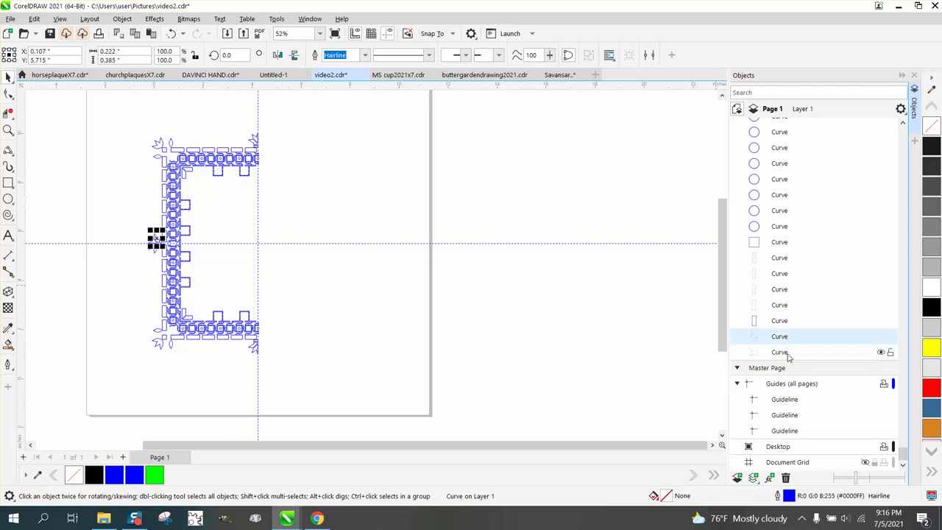
key(Up)
key(Up)
key(Up)
key(Up)
key(Up)
key(Up)
key(Up)
key(Up)
key(Up)
key(Up)
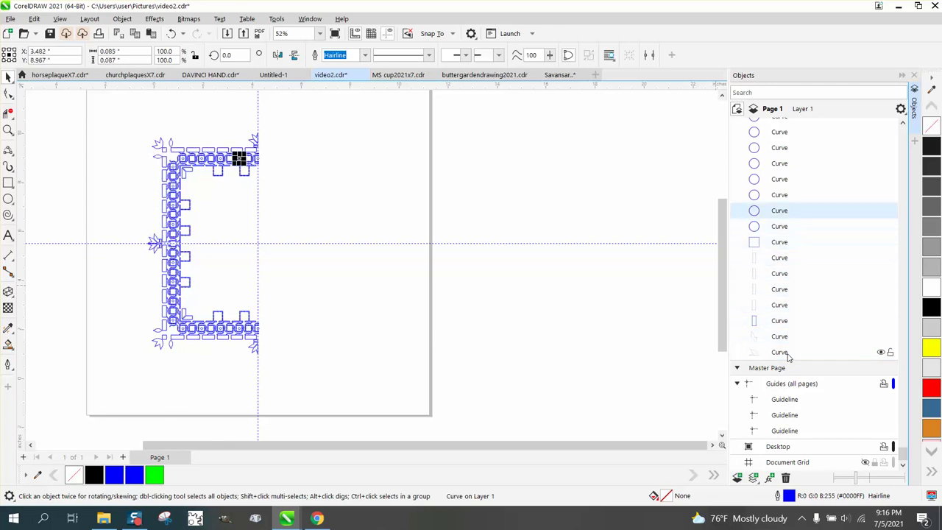
key(Up)
key(Up)
key(Up)
key(Up)
key(Up)
key(Up)
key(Up)
key(Up)
key(Up)
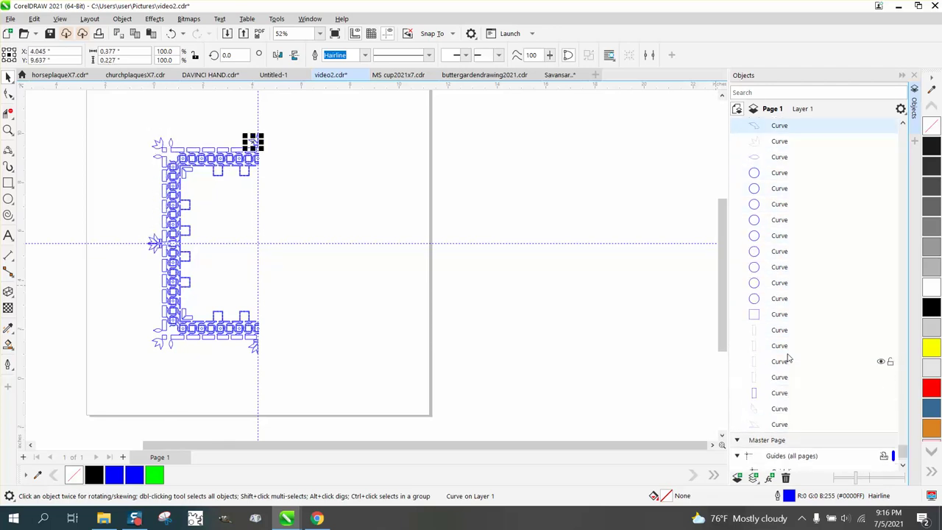
key(Up)
key(Up)
key(Up)
key(Up)
key(Up)
key(Up)
key(Up)
key(Up)
key(Up)
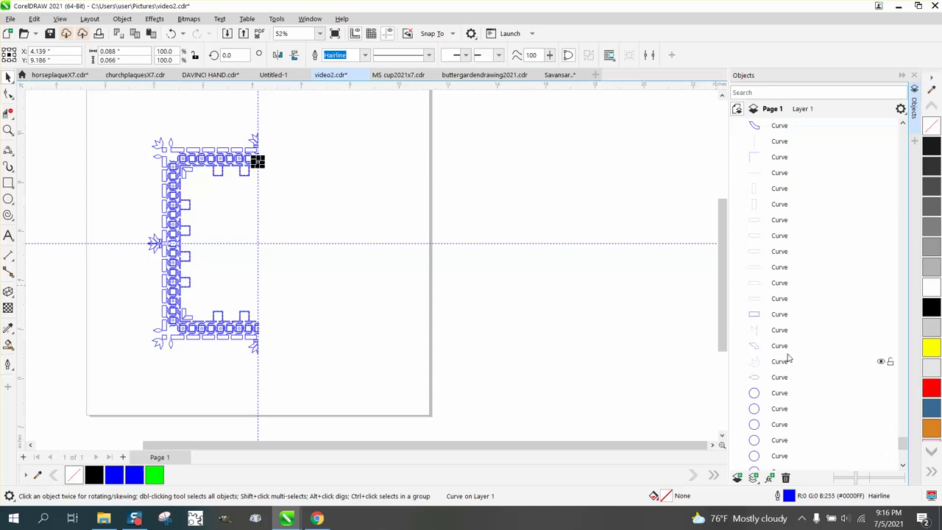
key(Up)
key(Up)
key(Up)
key(Up)
key(Up)
key(Up)
key(Up)
key(Up)
key(Up)
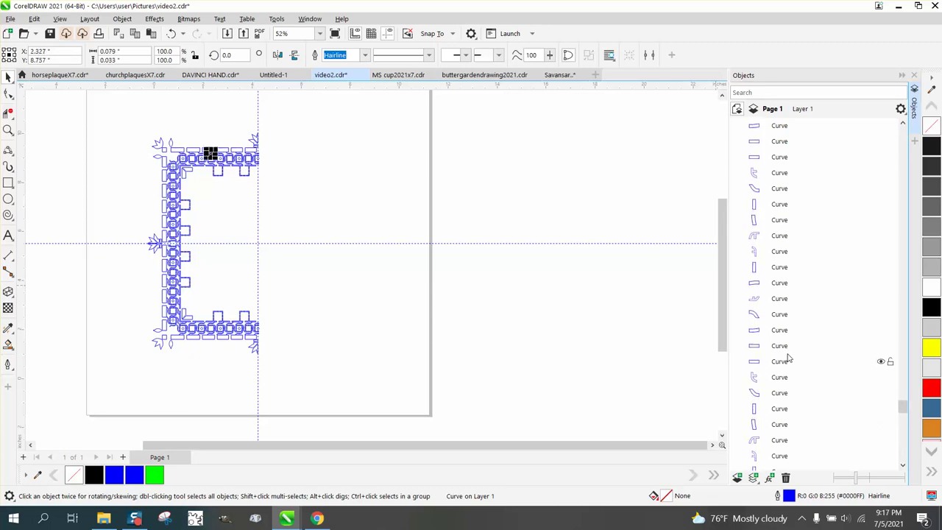
key(Up)
key(Up)
key(Up)
key(Up)
key(Up)
key(Up)
key(Up)
key(Up)
key(Up)
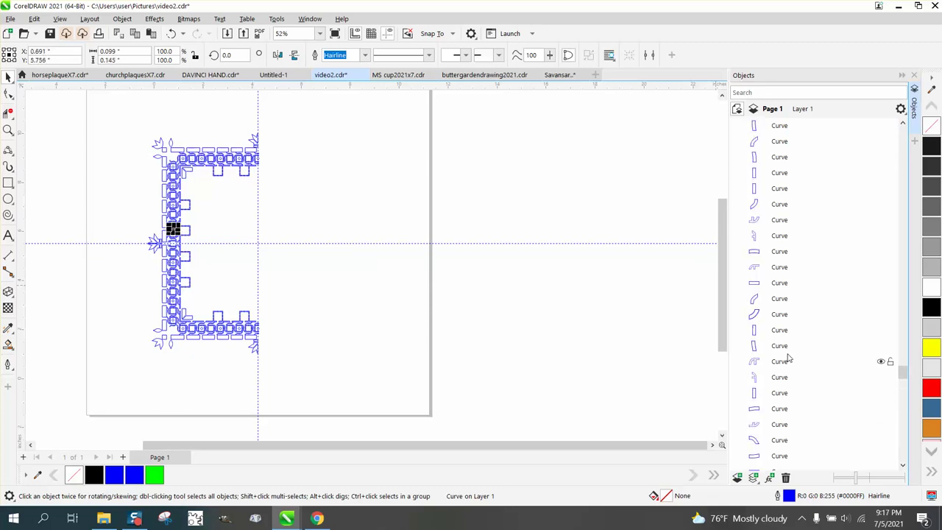
key(Up)
key(Up)
key(Up)
key(Up)
key(Up)
key(Up)
key(Up)
key(Up)
key(Up)
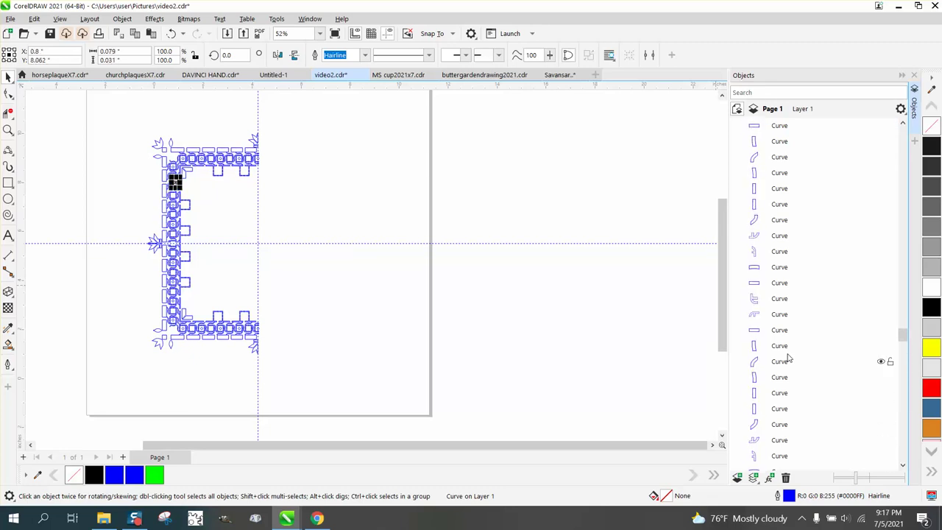
key(Up)
key(Up)
key(Up)
key(Up)
key(Up)
key(Up)
key(Up)
key(Up)
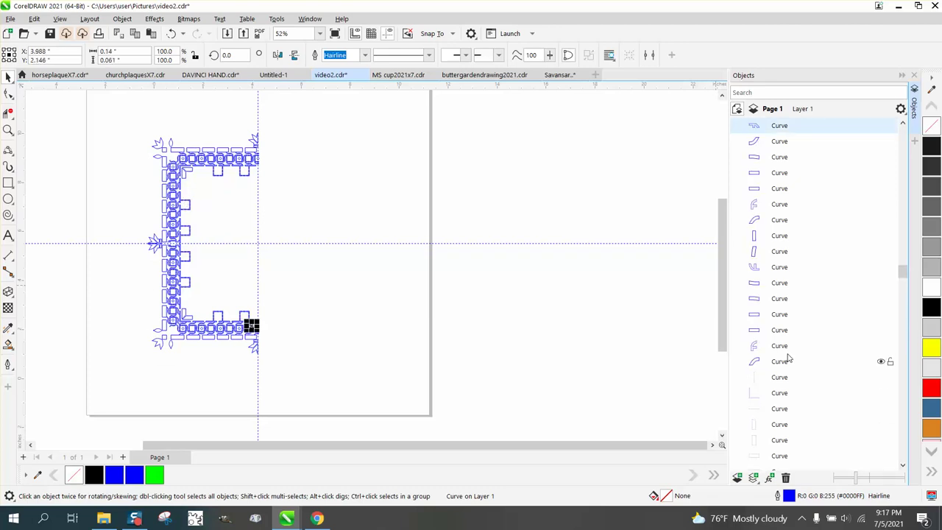
Step: Group the half border's 576 curves, paste a copy in place and mirror it rightward
click(278, 177)
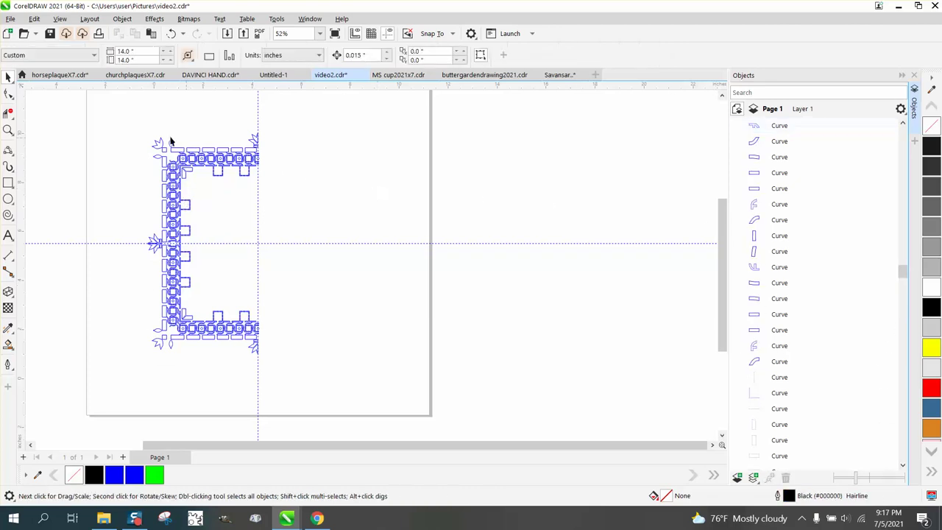
drag(308, 345, 310, 346)
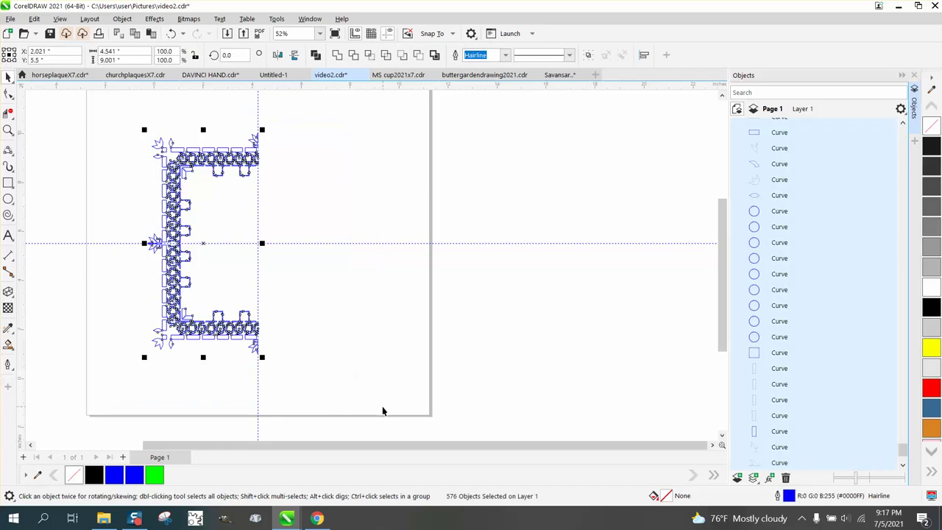
key(ctrl+g)
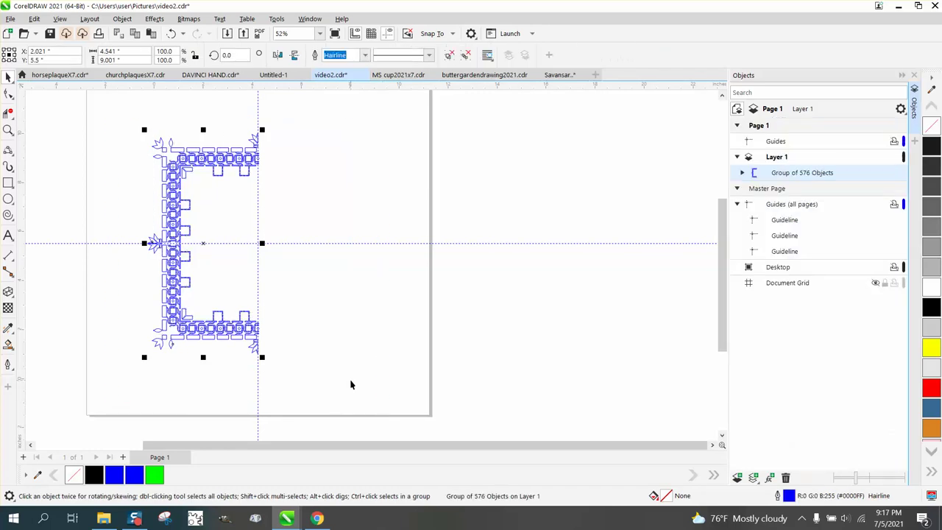
key(ctrl+c)
key(ctrl+v)
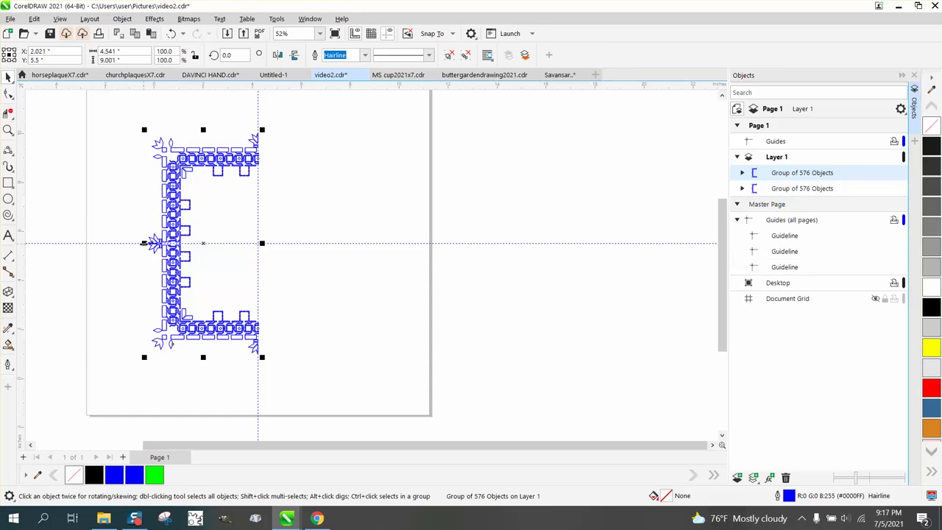
drag(144, 243, 297, 251)
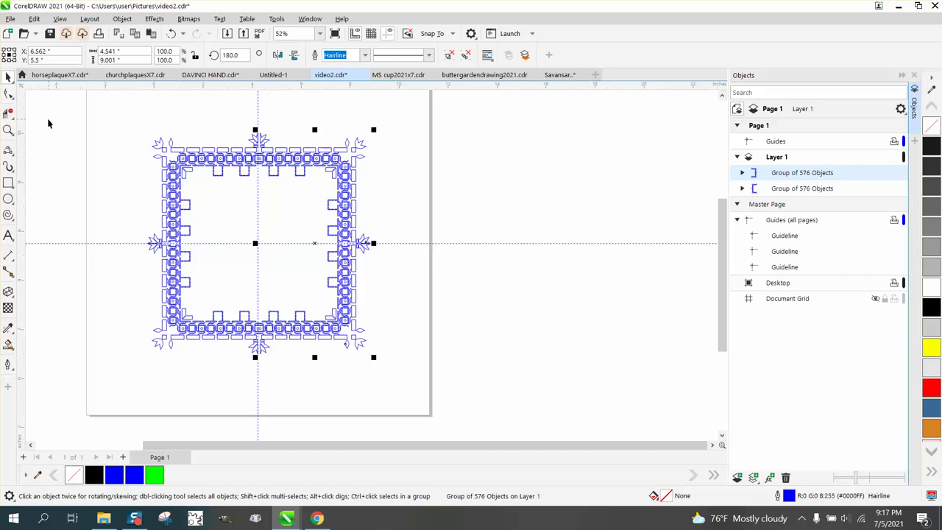
Step: Zoom to the top flower and nudge the mirrored right half down, then up and right
click(8, 129)
drag(253, 125, 287, 172)
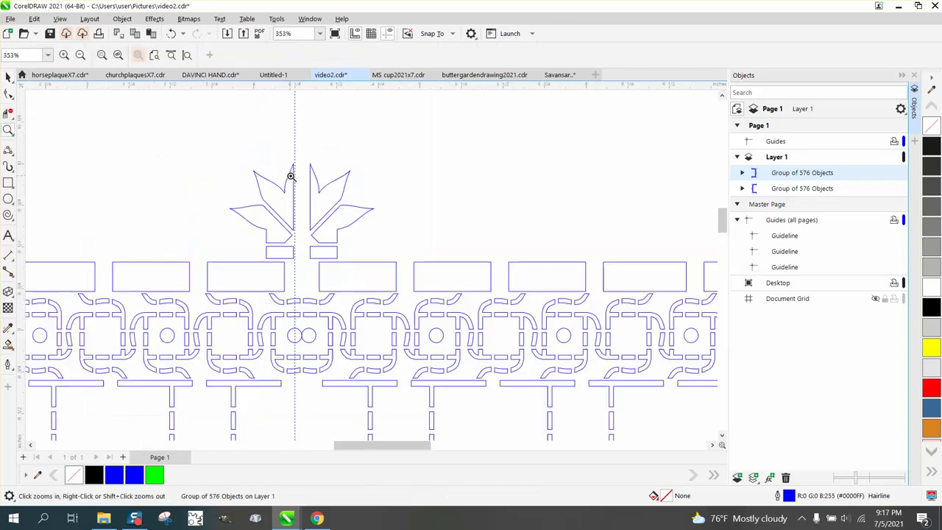
key(space)
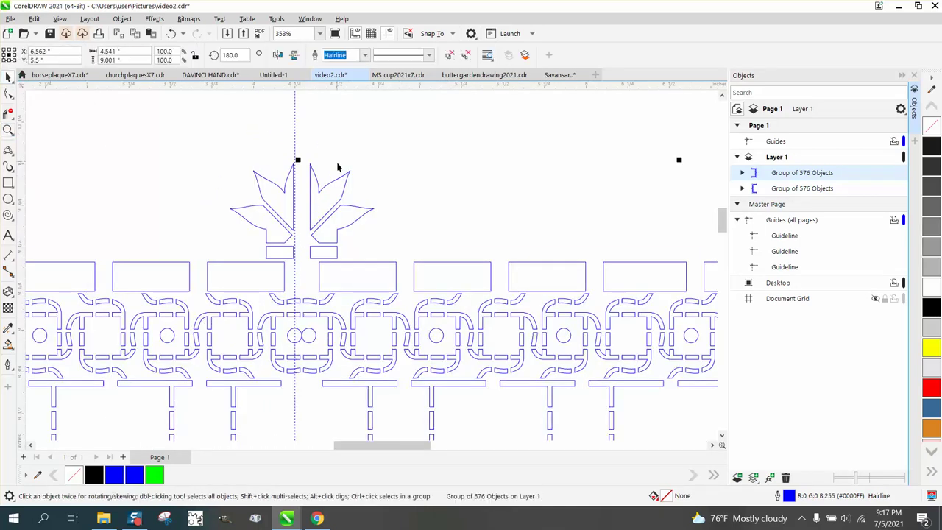
click(348, 174)
drag(348, 173, 349, 179)
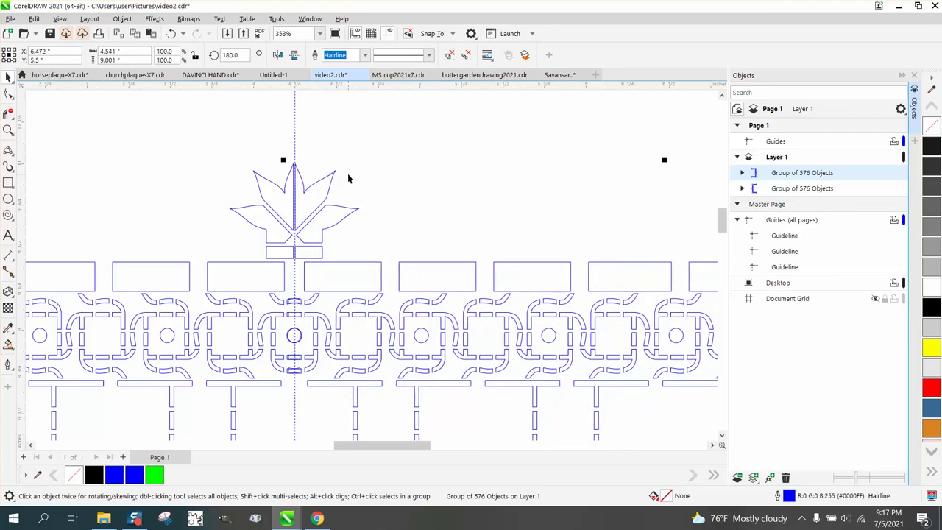
key(Down)
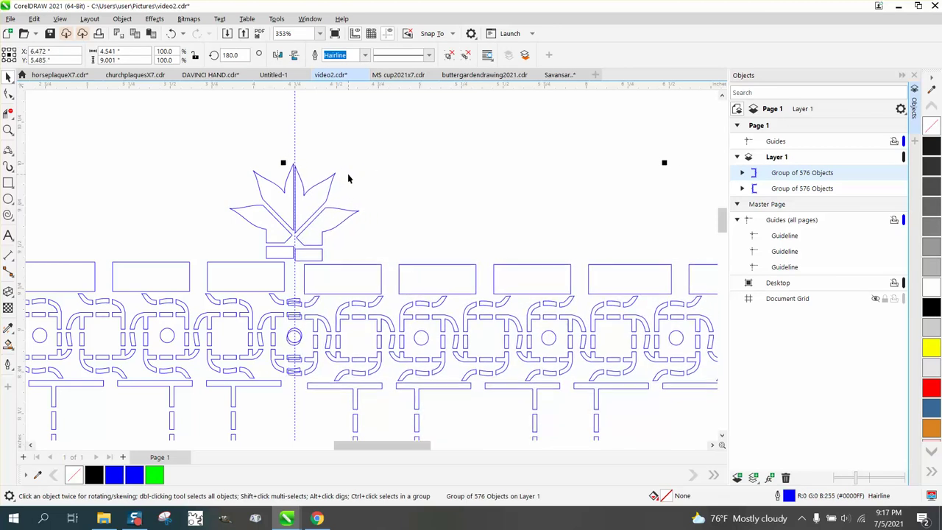
key(Up)
key(Right)
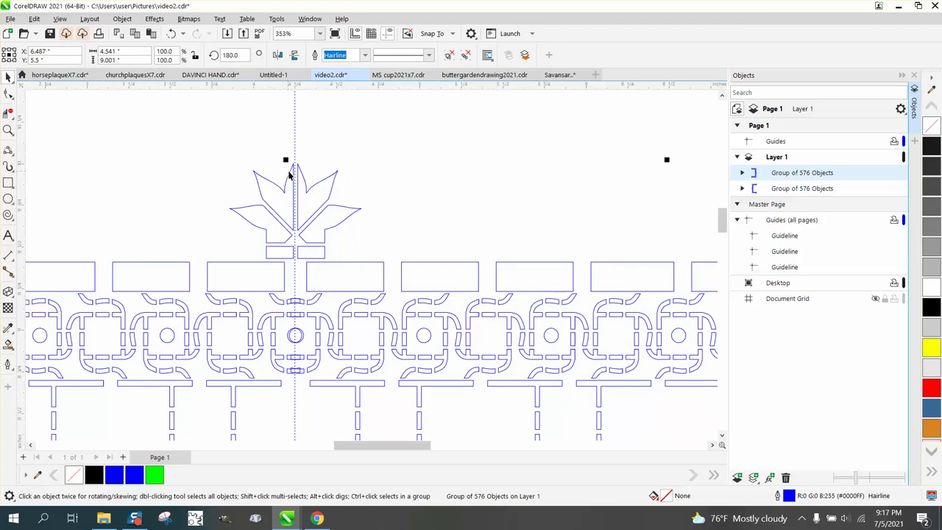
Step: Select the left leaf curve inside its group and move it to X 4.112 inch beside the centreline
click(9, 130)
drag(353, 229, 258, 150)
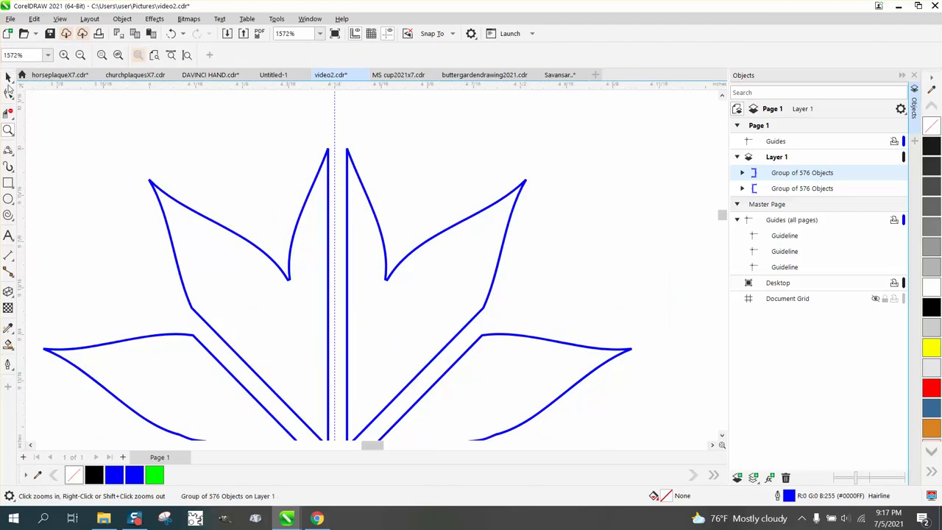
click(8, 77)
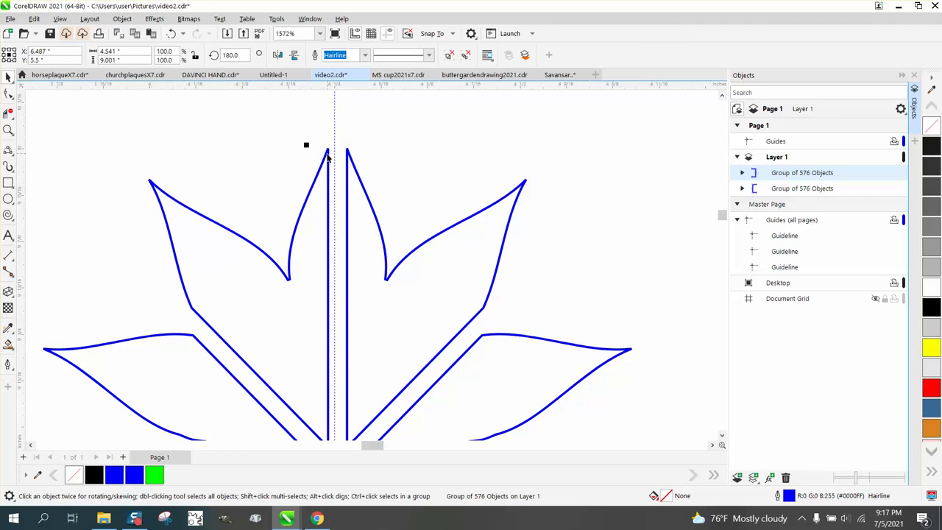
click(327, 152)
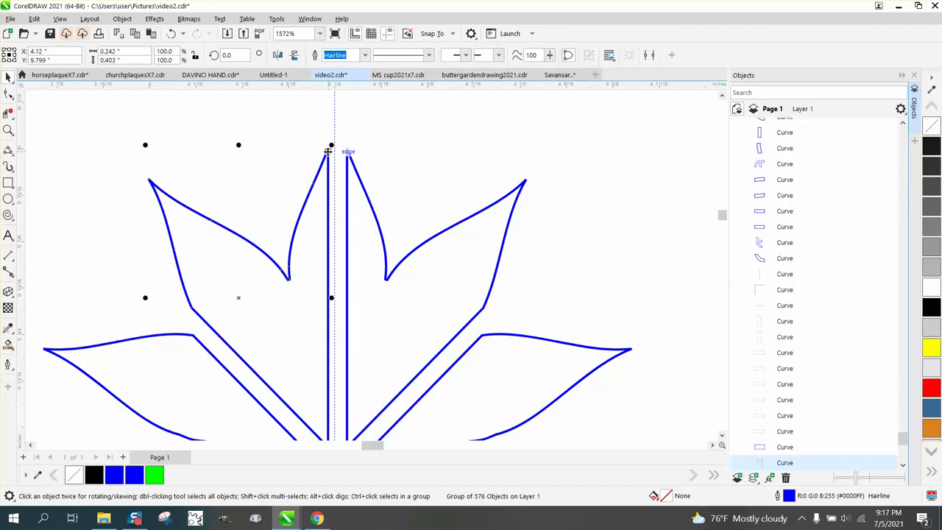
click(328, 151)
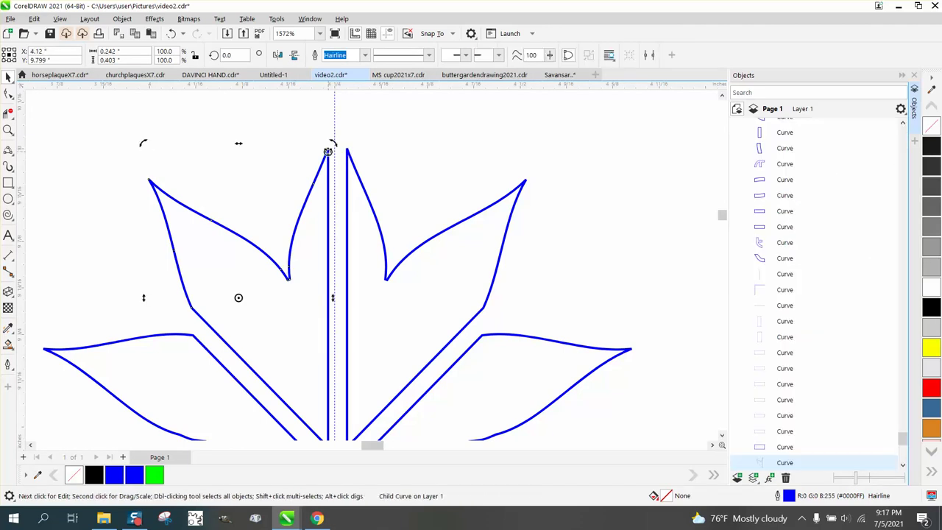
click(327, 151)
click(327, 151)
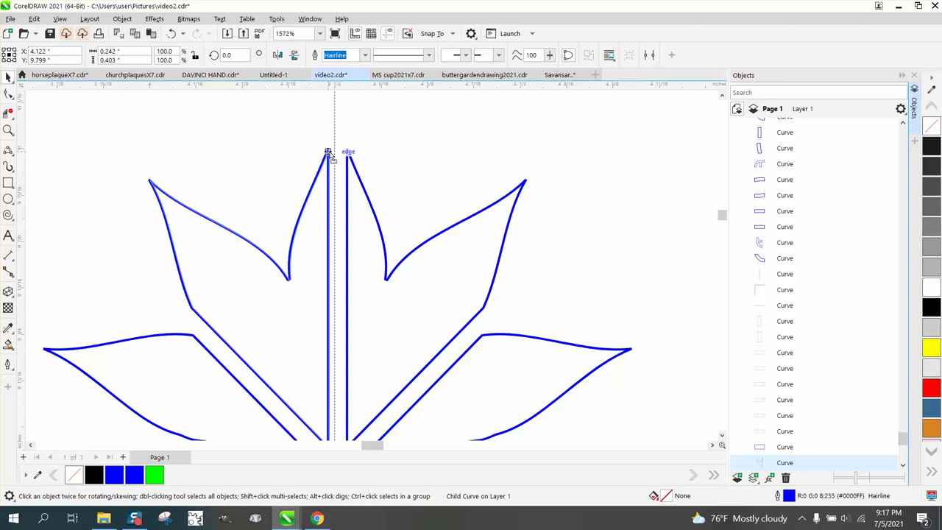
drag(332, 156, 338, 156)
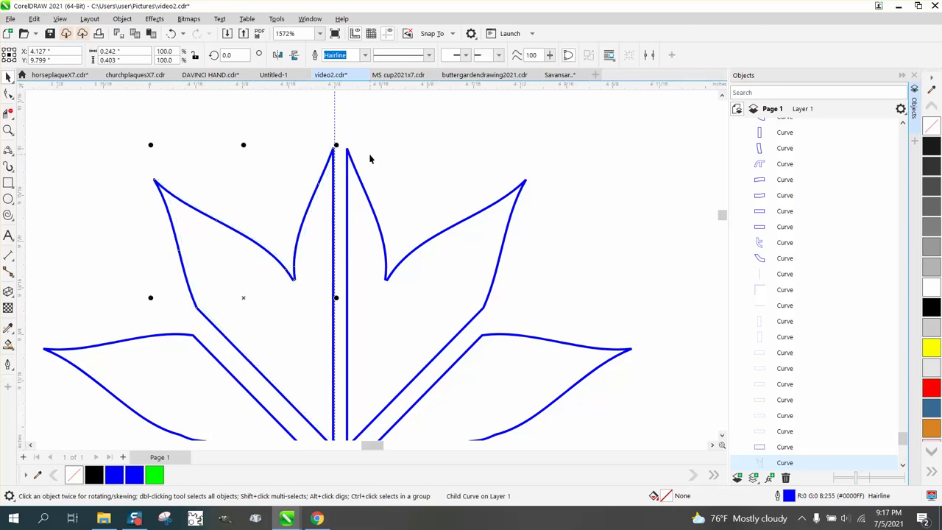
key(Left)
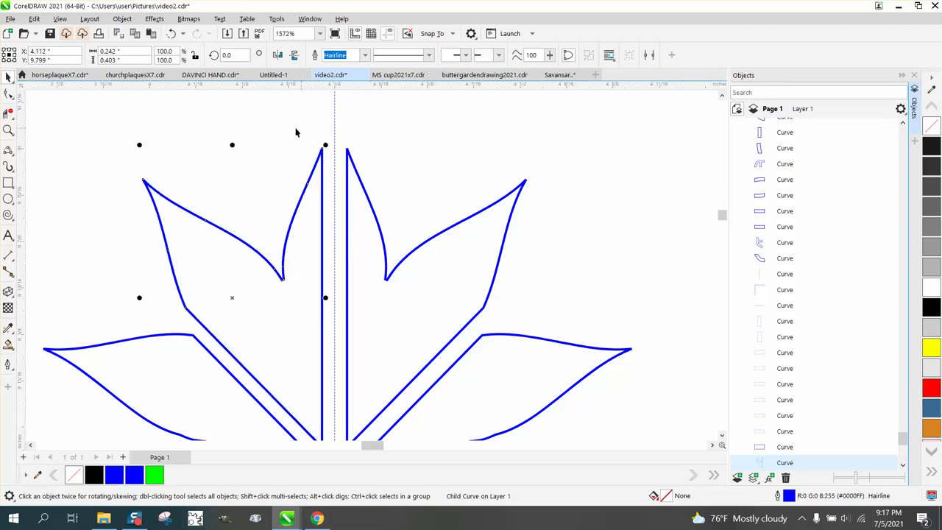
scroll(296, 132, down, 6)
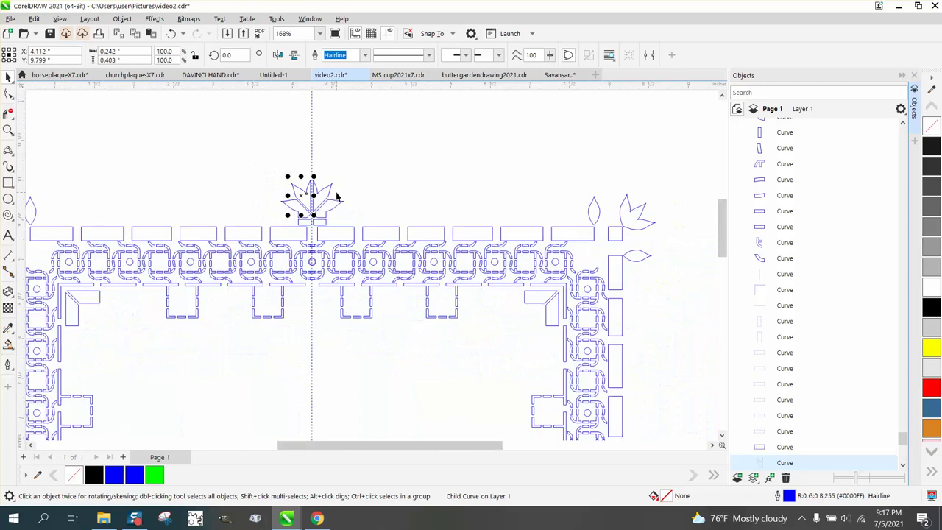
scroll(336, 197, down, 2)
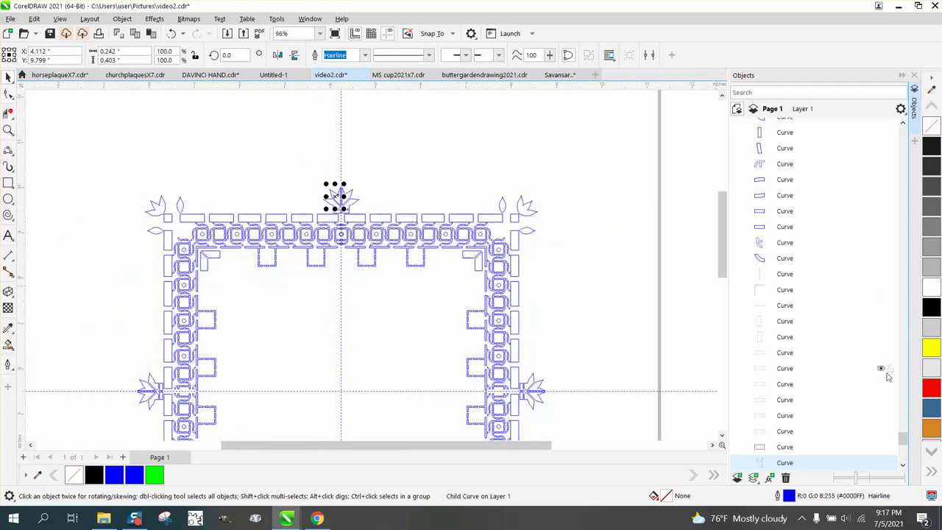
click(769, 447)
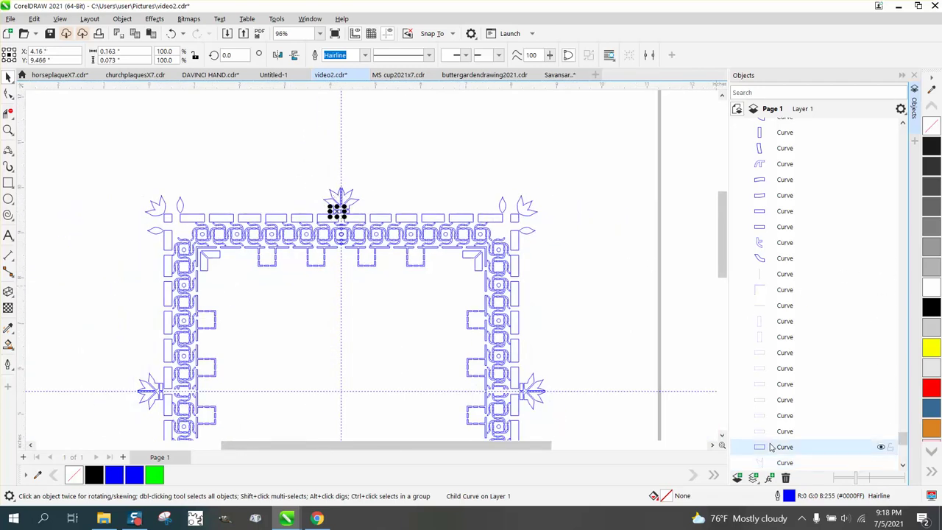
scroll(906, 446, down, 3)
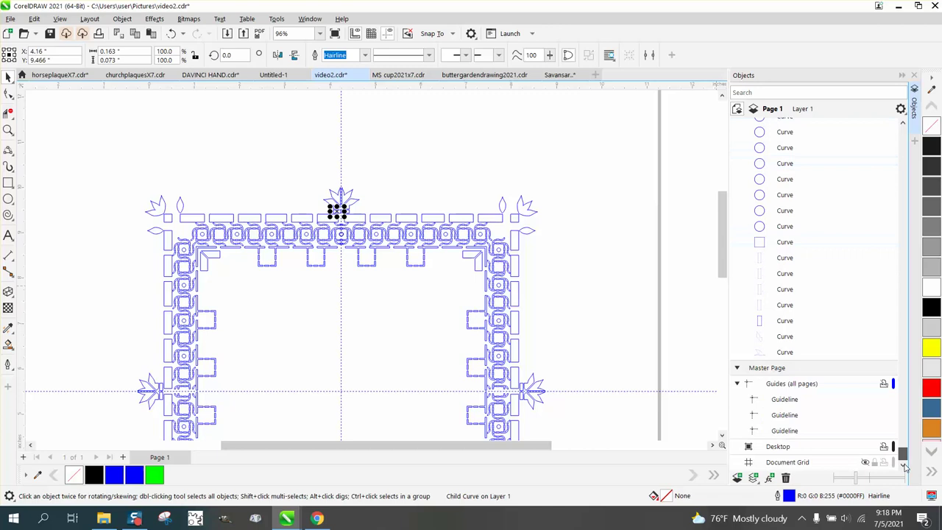
click(791, 356)
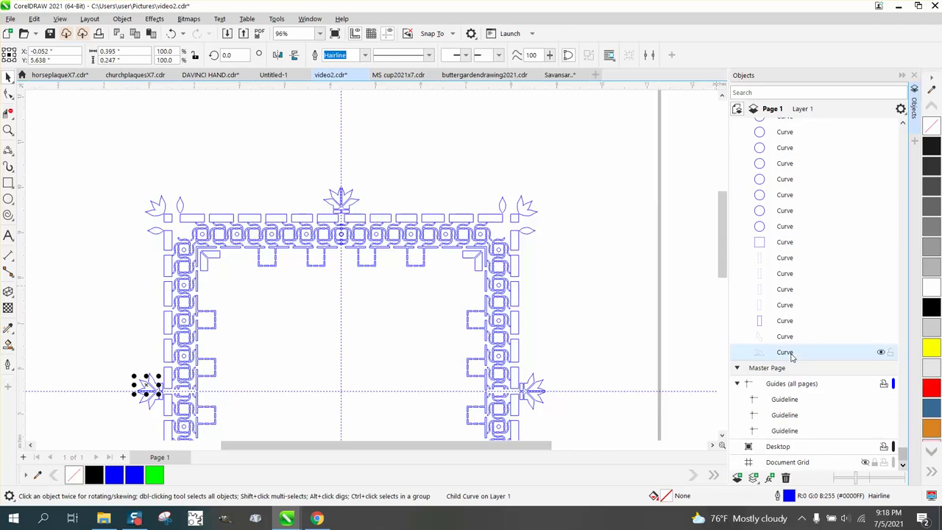
key(Tab)
key(Tab)
key(Tab)
key(Tab)
key(Tab)
key(Tab)
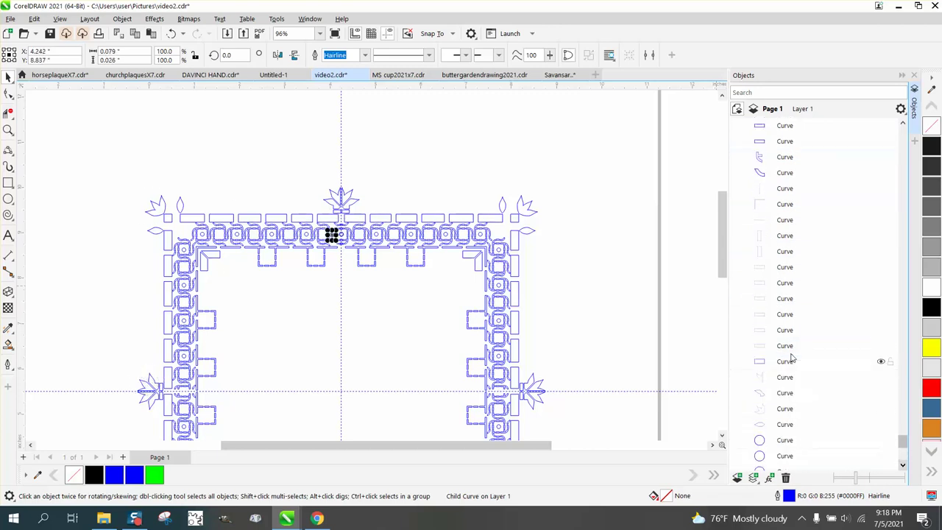
key(Tab)
key(Tab)
key(Tab)
key(Tab)
key(Tab)
key(Tab)
key(Tab)
key(Tab)
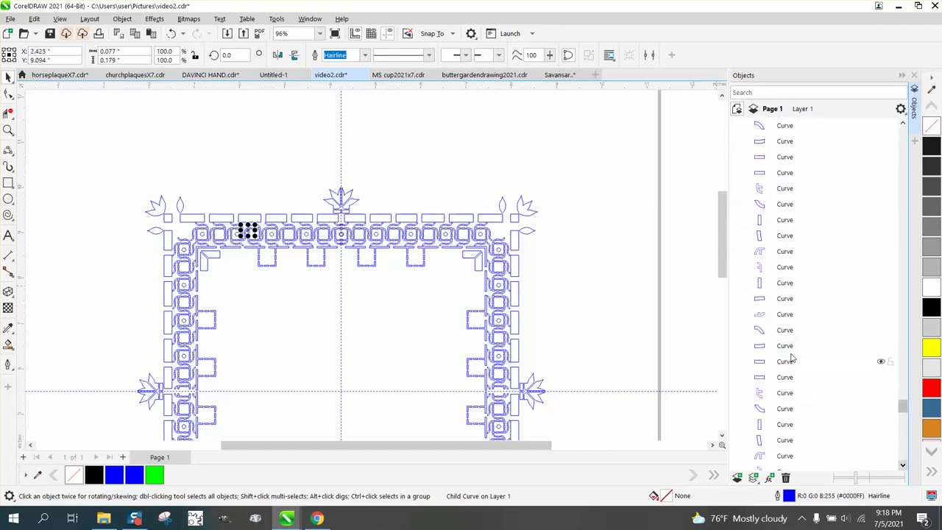
key(Tab)
key(Tab)
key(Tab)
key(Tab)
key(Tab)
key(Tab)
key(Tab)
key(Tab)
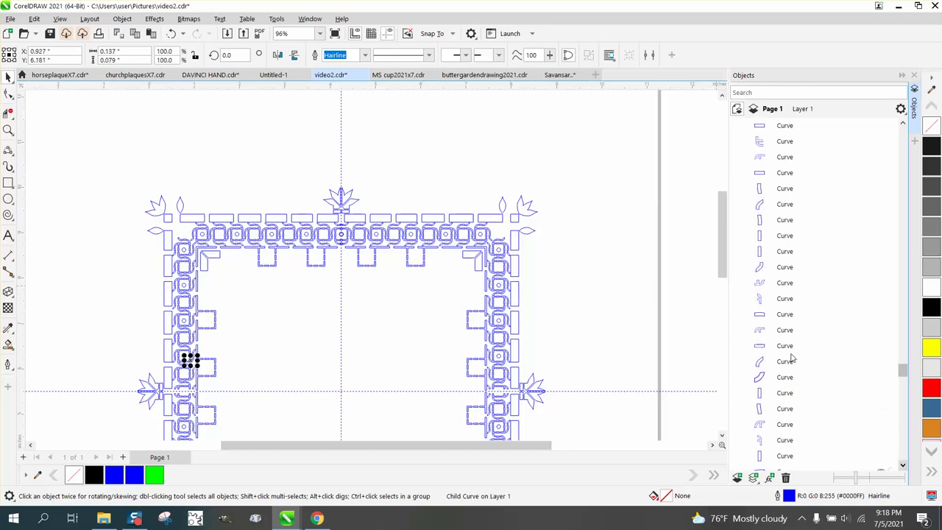
key(Tab)
key(Tab)
key(Tab)
key(Tab)
key(Tab)
key(Tab)
key(Tab)
key(Tab)
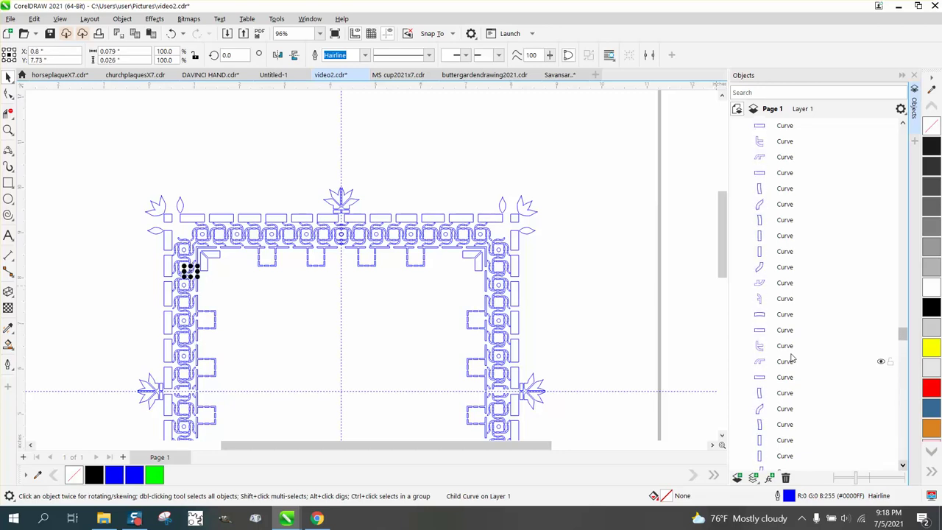
key(Tab)
key(Tab)
key(Tab)
key(Tab)
key(Tab)
key(Tab)
key(Tab)
key(Tab)
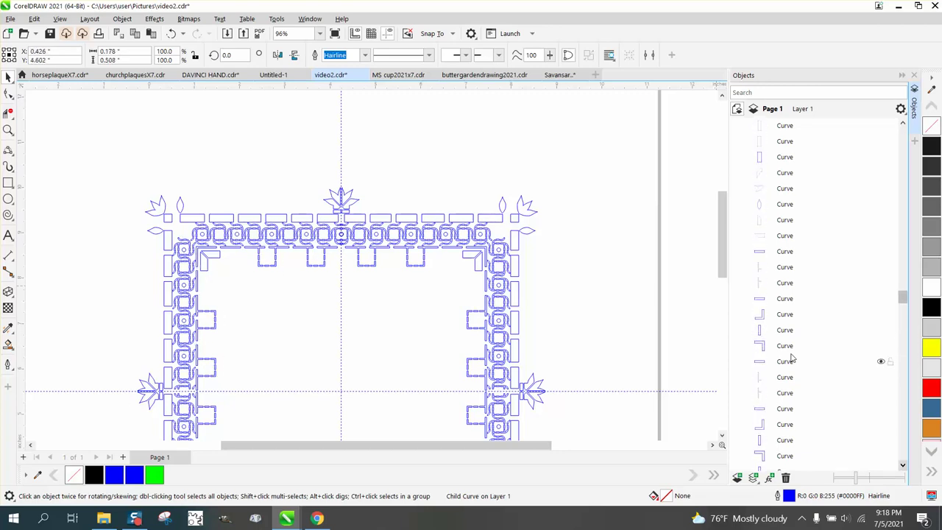
key(Tab)
key(Tab)
key(Tab)
key(Tab)
key(Tab)
key(Tab)
key(Tab)
key(Tab)
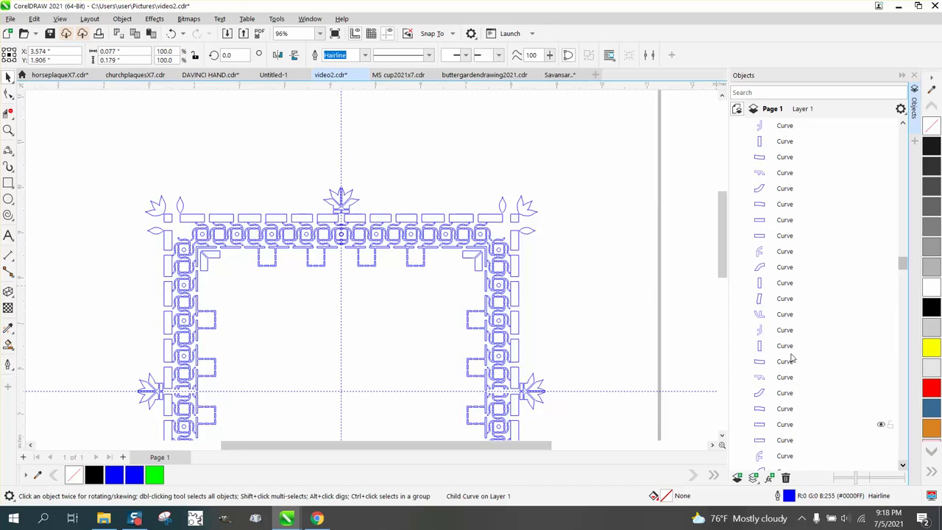
click(606, 269)
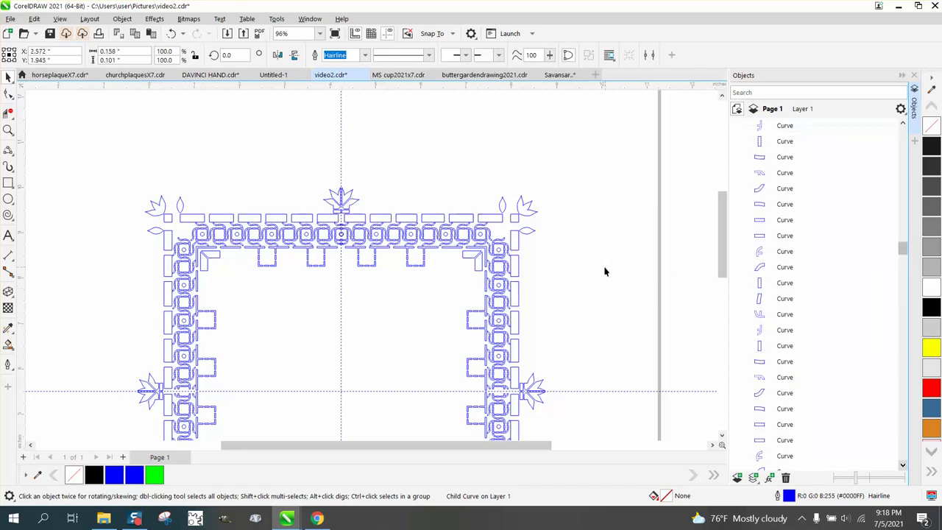
scroll(597, 265, down, 2)
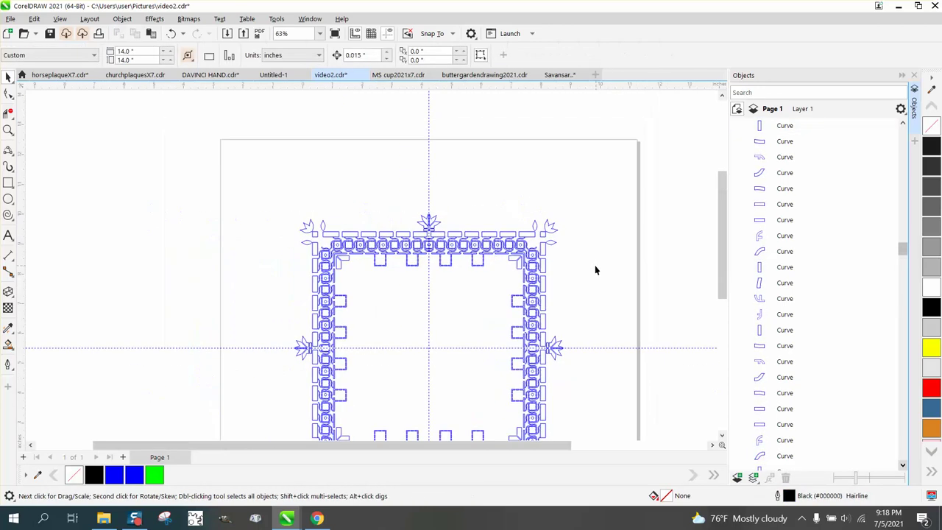
click(757, 394)
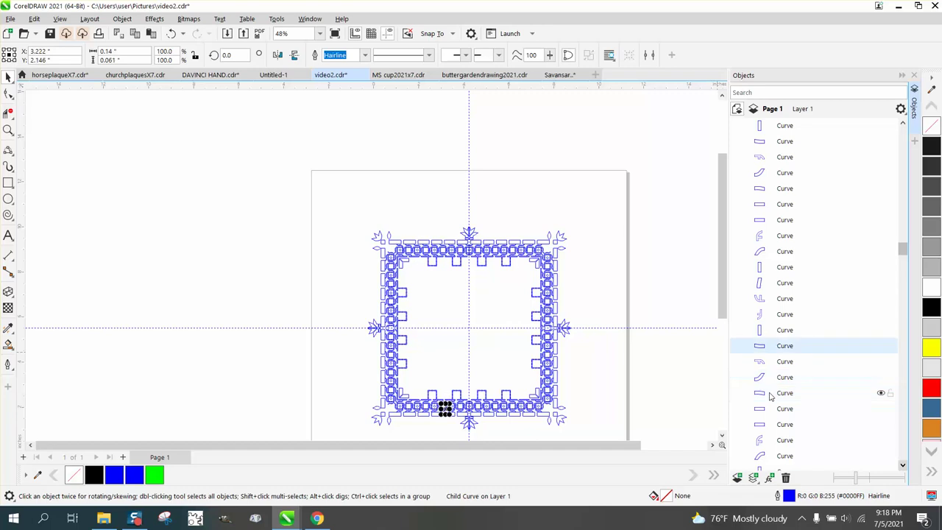
key(Tab)
key(Tab)
key(Tab)
key(Tab)
key(Tab)
key(Tab)
key(Tab)
key(Tab)
key(Tab)
key(Tab)
key(Tab)
key(Tab)
key(Tab)
key(Tab)
key(Tab)
key(Tab)
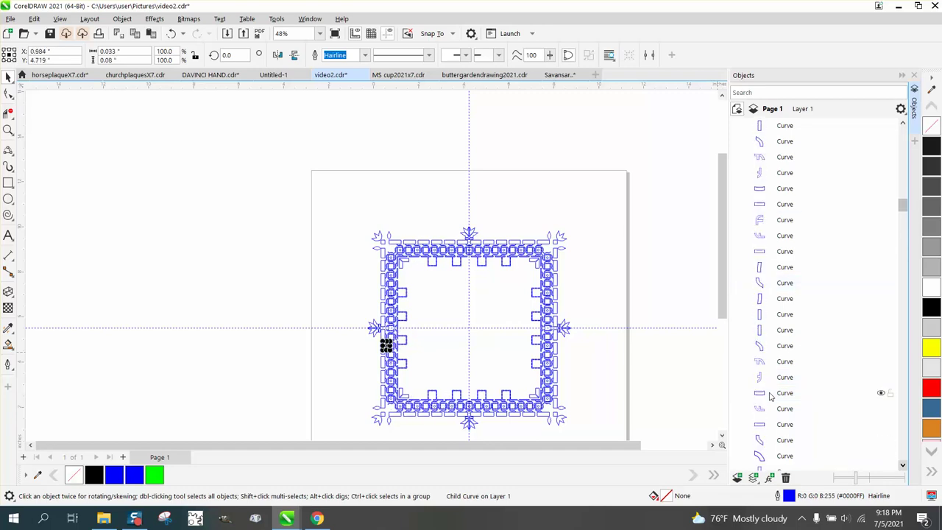
key(shift+Tab)
key(shift+Tab)
key(shift+Tab)
key(shift+Tab)
key(shift+Tab)
key(shift+Tab)
key(shift+Tab)
key(shift+Tab)
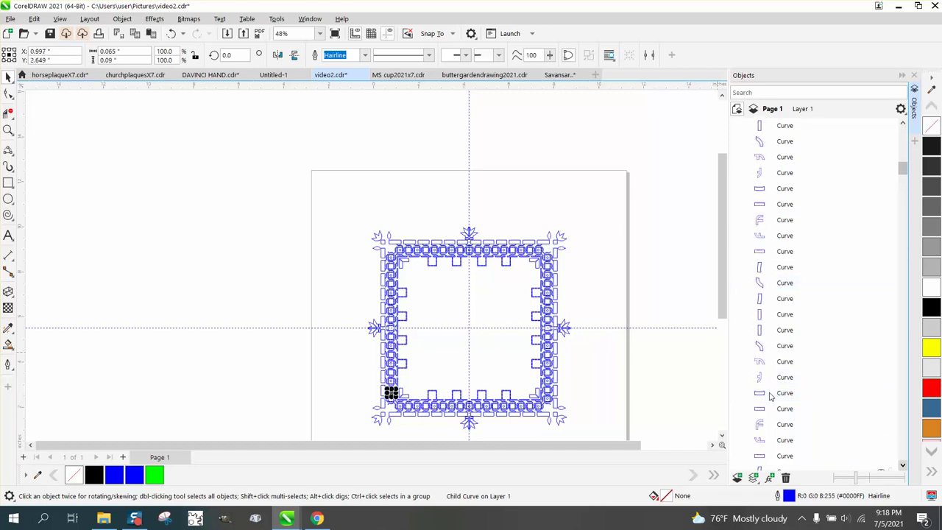
key(shift+Tab)
key(shift+Tab)
key(Escape)
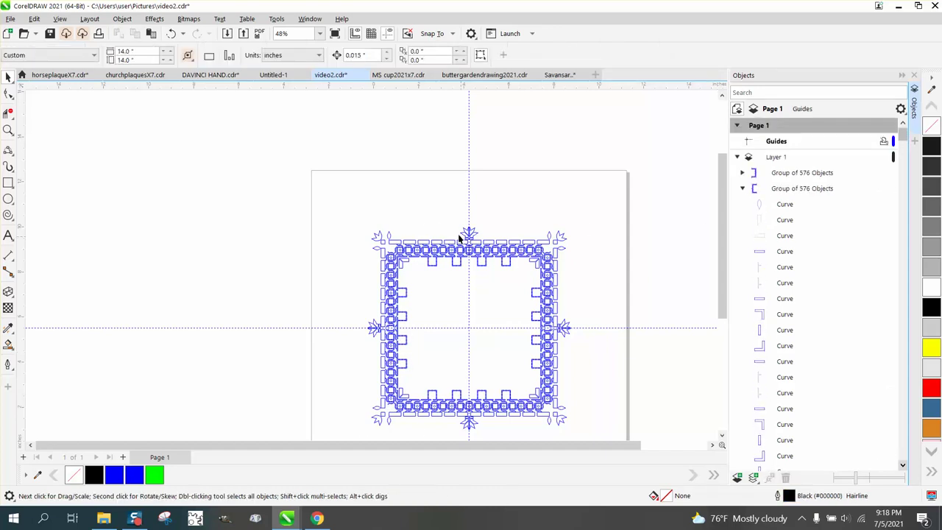
Step: Zoom in on the top finial, then on the ornament around the centre circle
scroll(388, 212, down, 2)
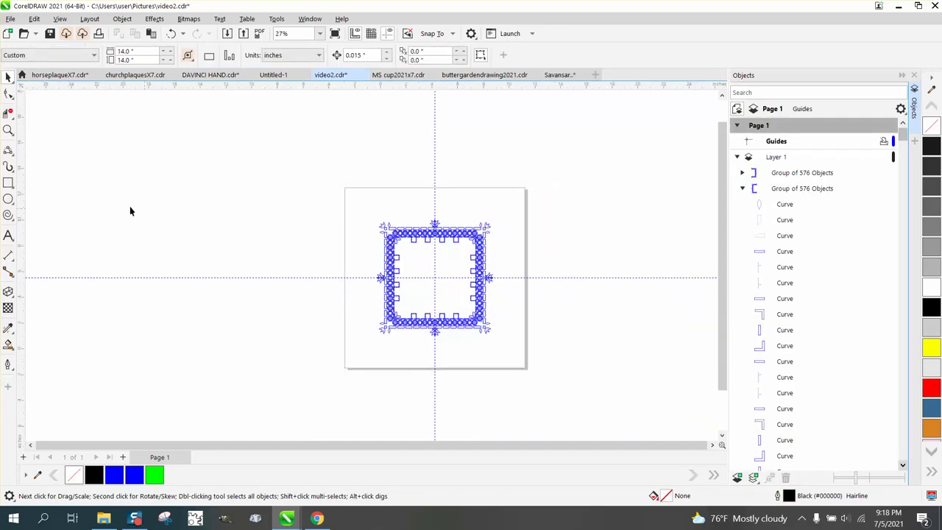
key(z)
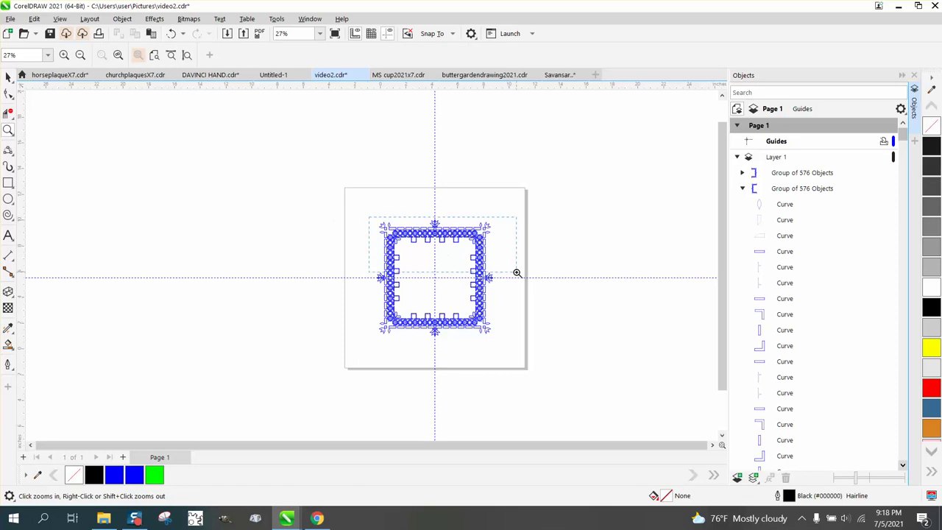
drag(517, 272, 517, 273)
drag(303, 148, 408, 196)
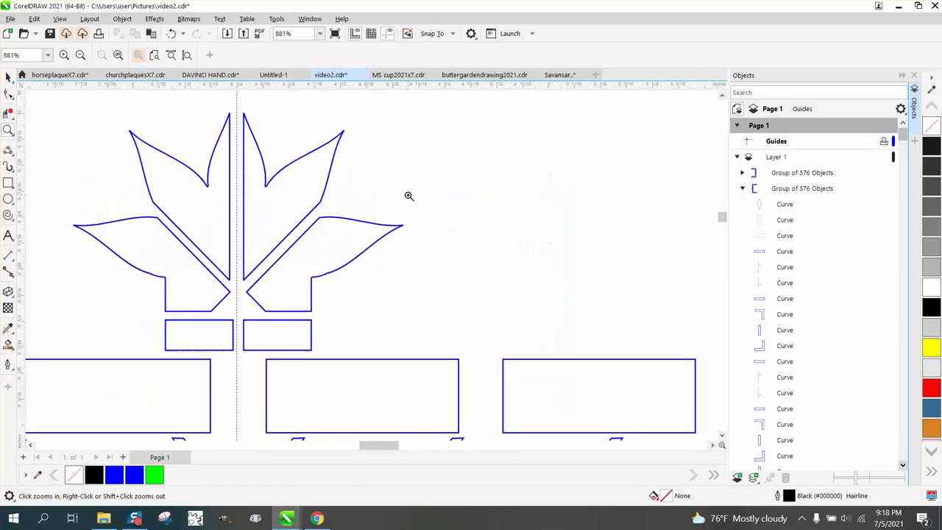
scroll(409, 196, down, 2)
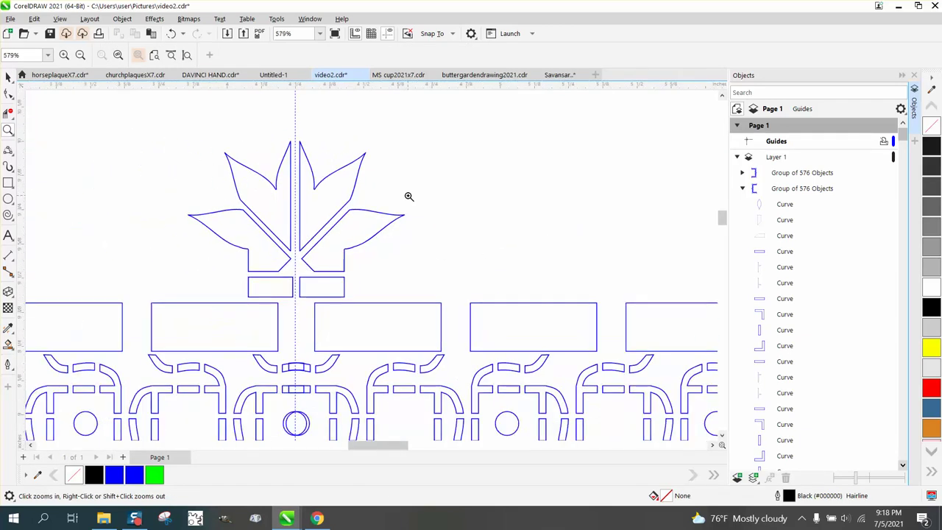
scroll(408, 196, down, 1)
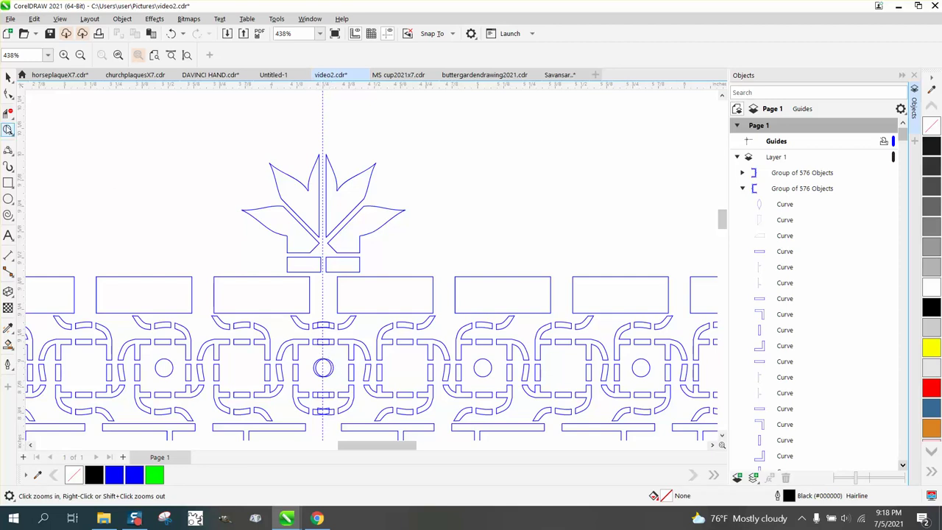
drag(434, 397, 295, 292)
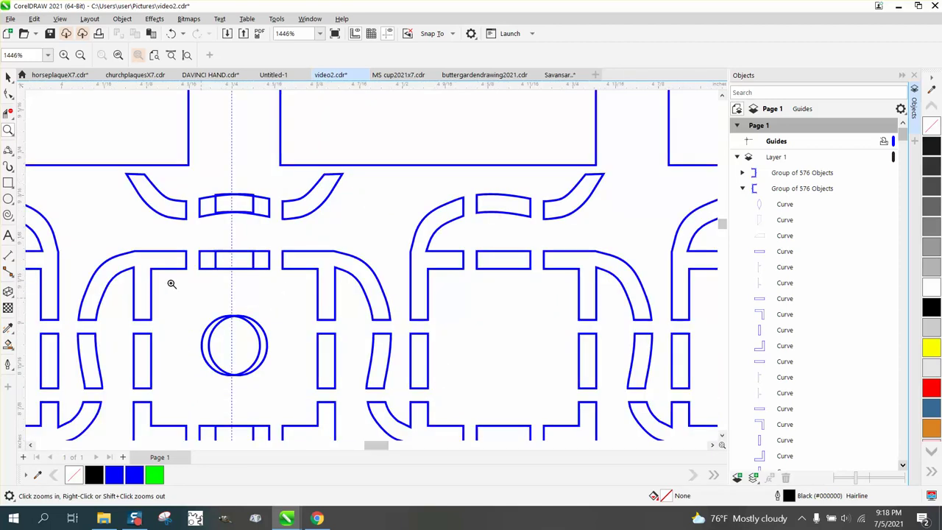
Step: Select the mirrored right half and nudge it slightly to the right
click(8, 76)
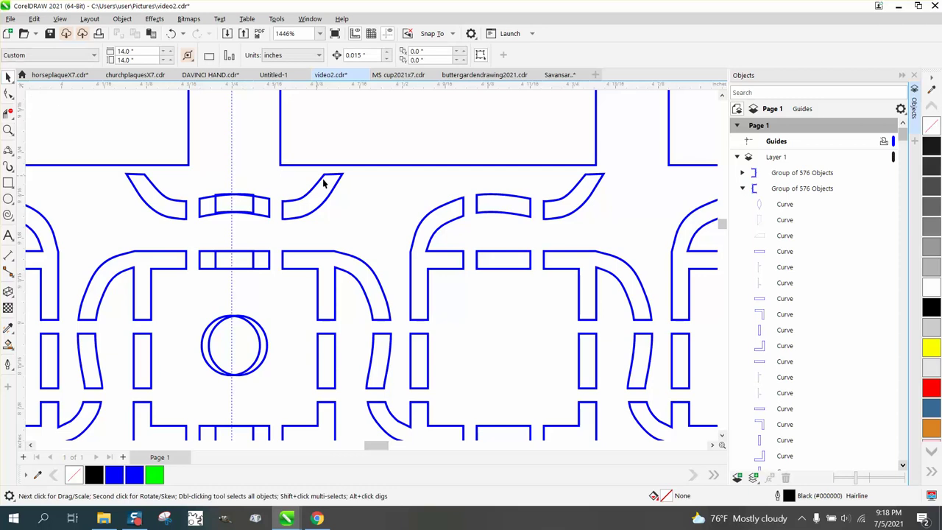
click(324, 165)
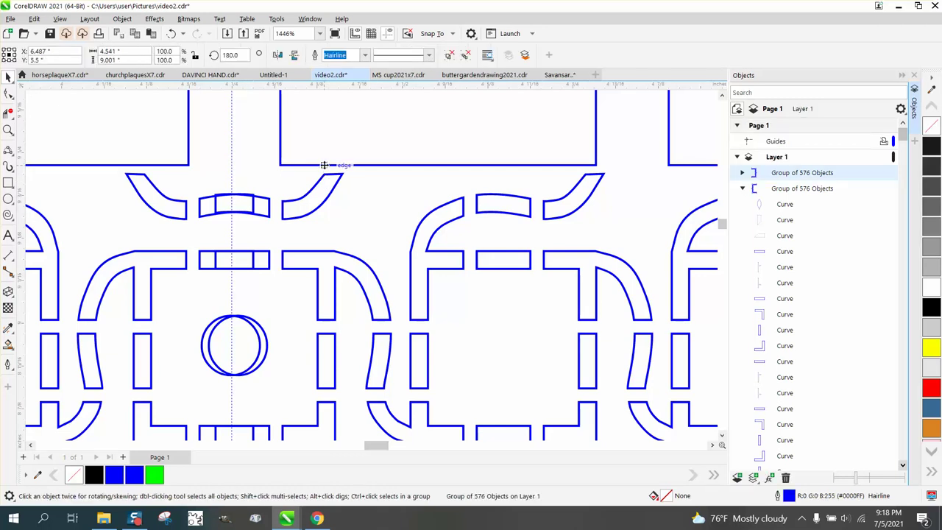
key(Right)
key(Right)
key(Right)
key(Right)
key(Right)
key(Right)
key(Right)
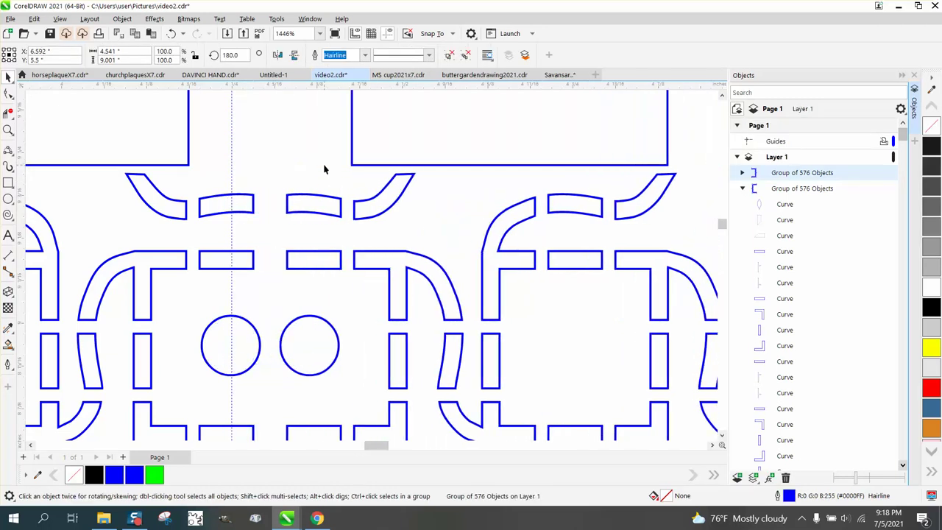
scroll(304, 221, down, 2)
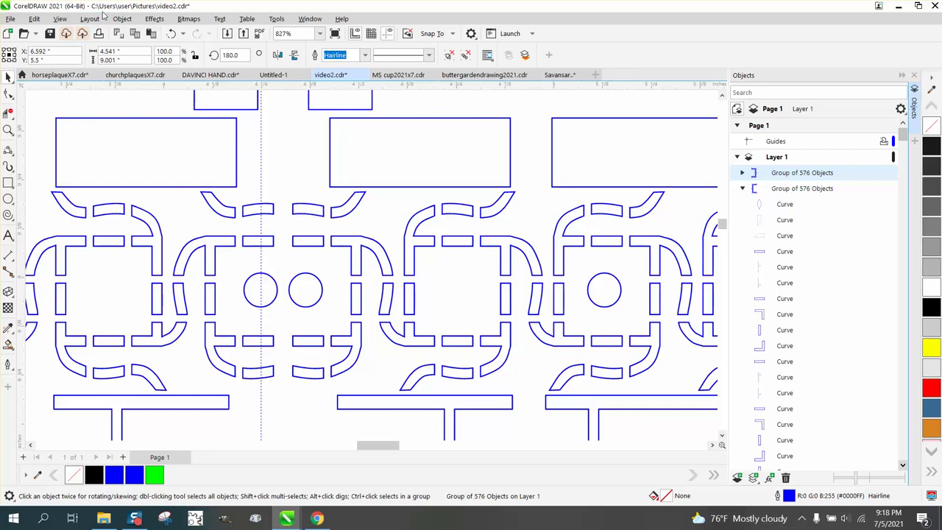
Step: Ungroup the right half into 576 curves and marquee the duplicate centreline parts
click(122, 18)
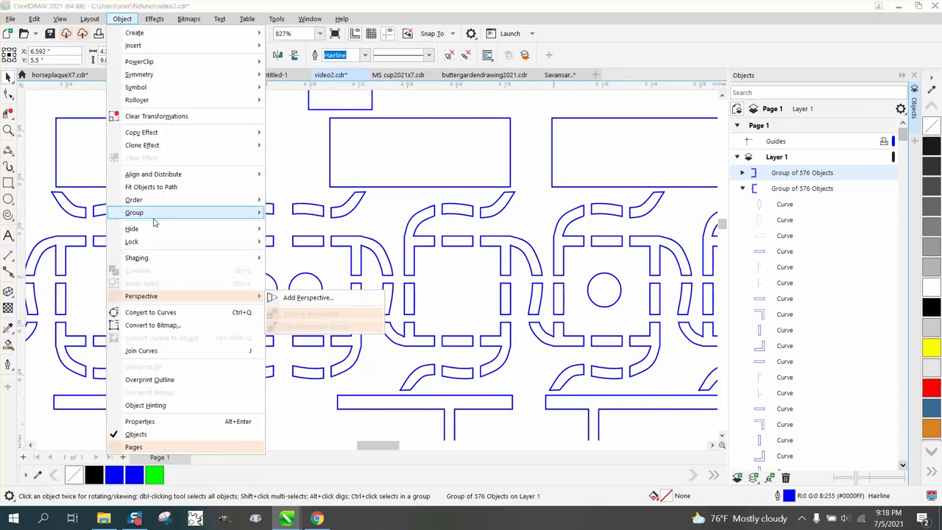
mouse_move(155, 217)
click(307, 225)
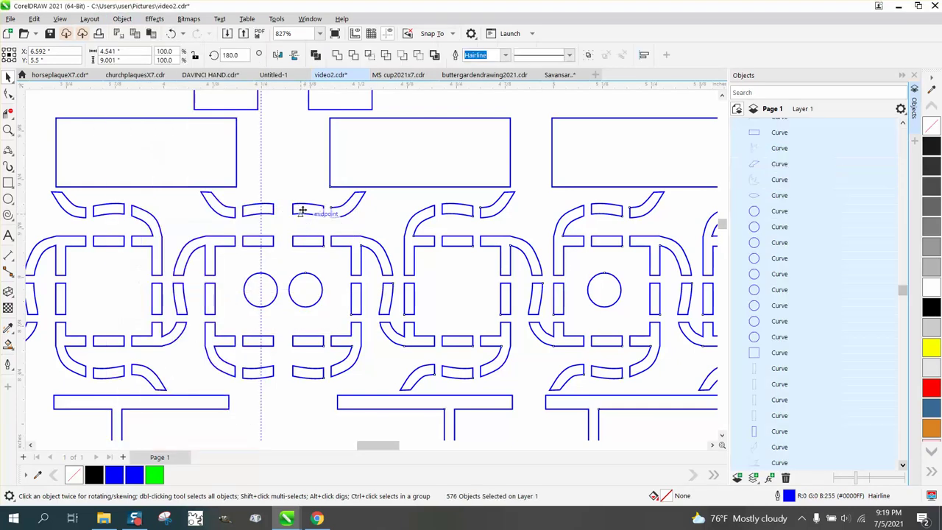
click(305, 207)
click(306, 207)
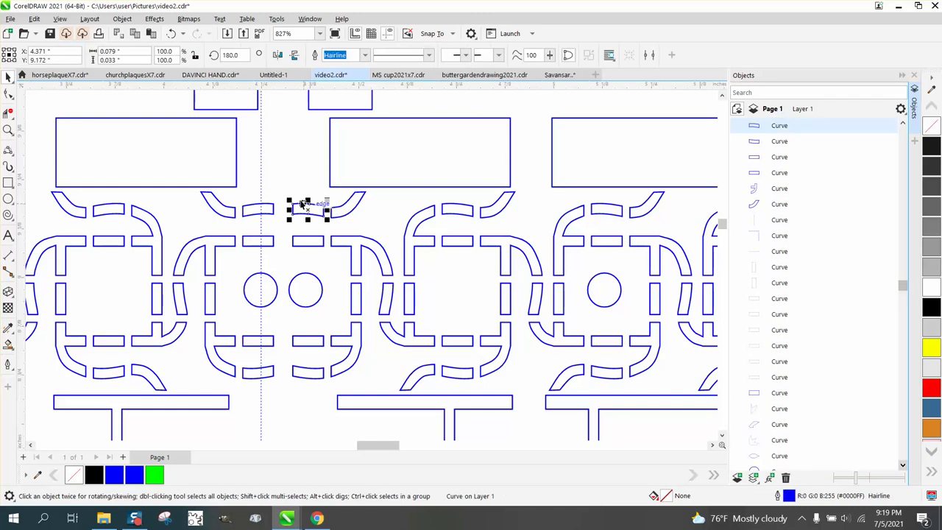
drag(282, 193, 329, 381)
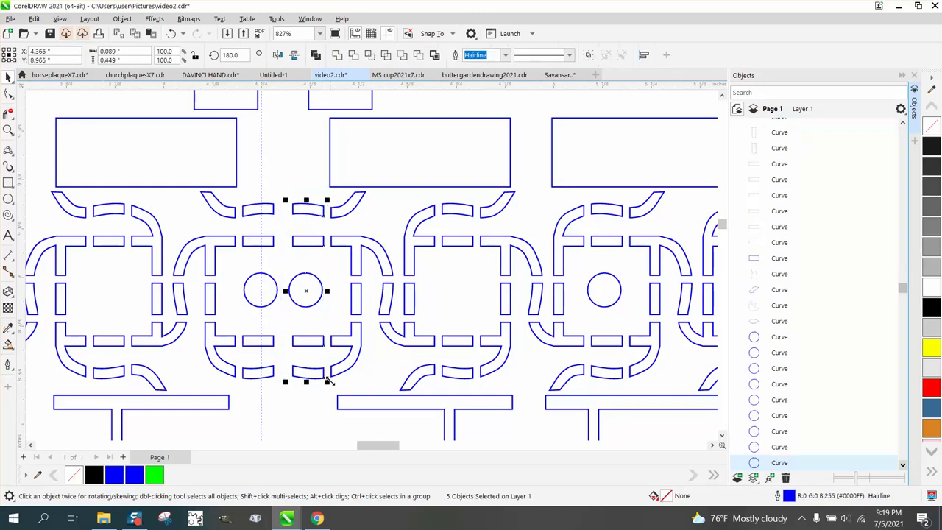
click(330, 384)
Step: Marquee-select and delete the duplicate chain-link curves at the bottom border's centreline
scroll(273, 321, down, 3)
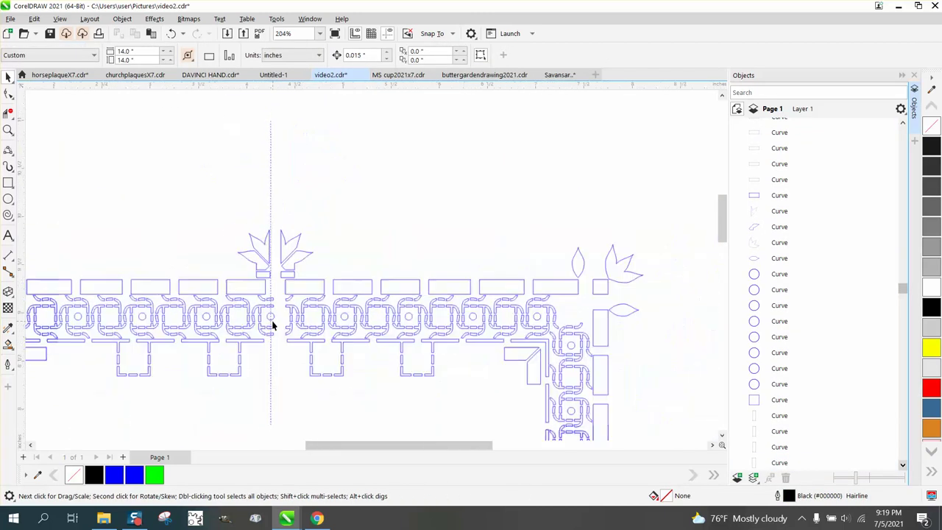
scroll(274, 325, down, 4)
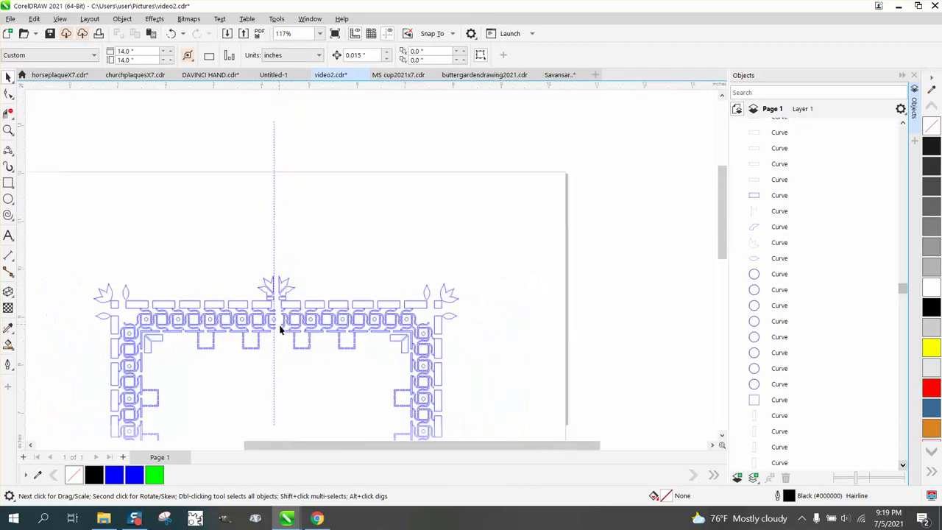
click(8, 131)
scroll(210, 302, down, 1)
scroll(275, 416, up, 6)
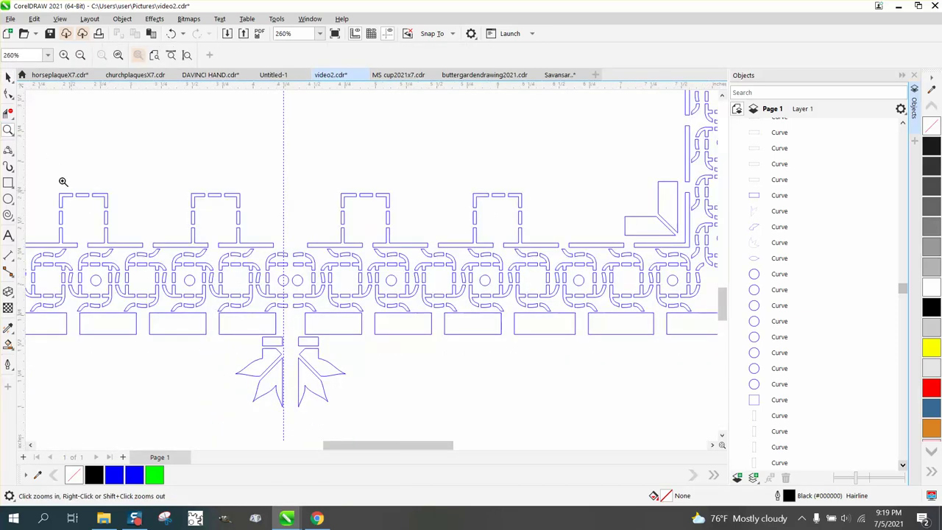
click(8, 93)
click(8, 76)
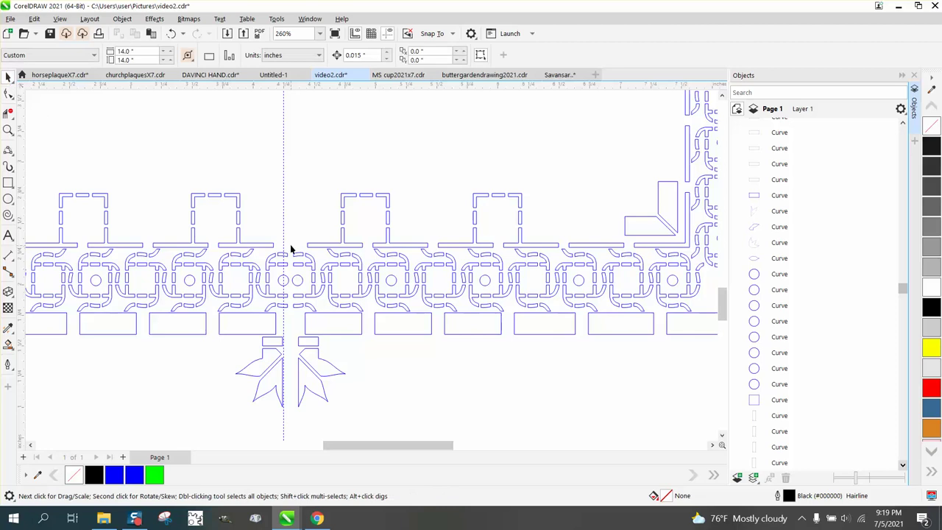
drag(294, 302, 299, 316)
click(297, 285)
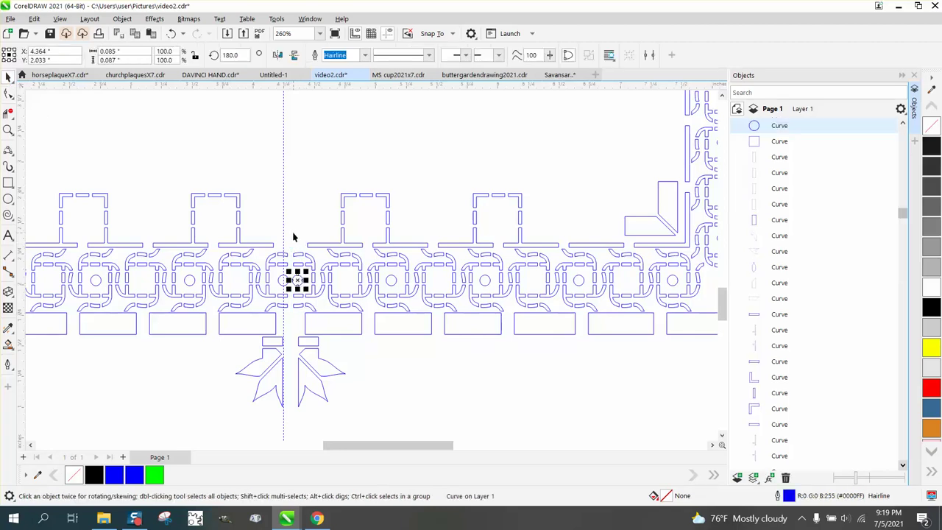
drag(293, 238, 304, 317)
key(Delete)
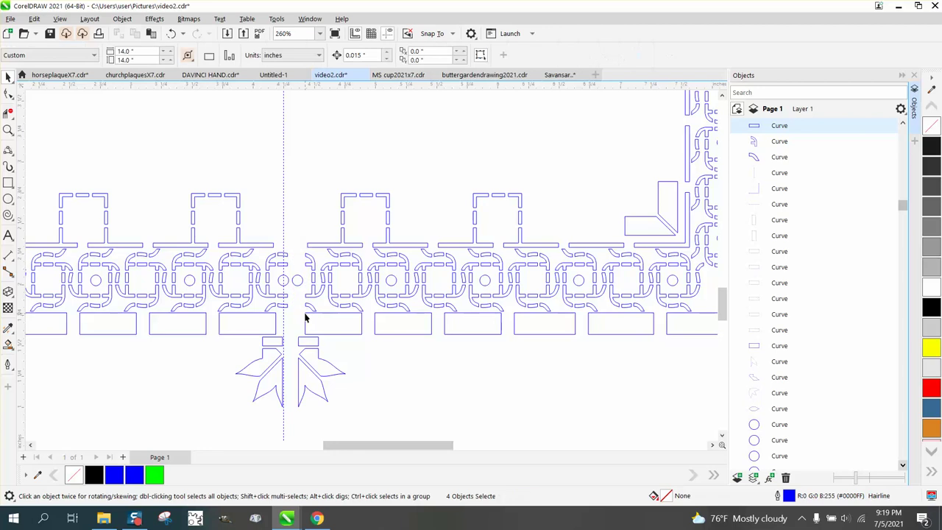
Step: Delete the leftover duplicate circle, leaving a single centre circle
click(301, 281)
key(Delete)
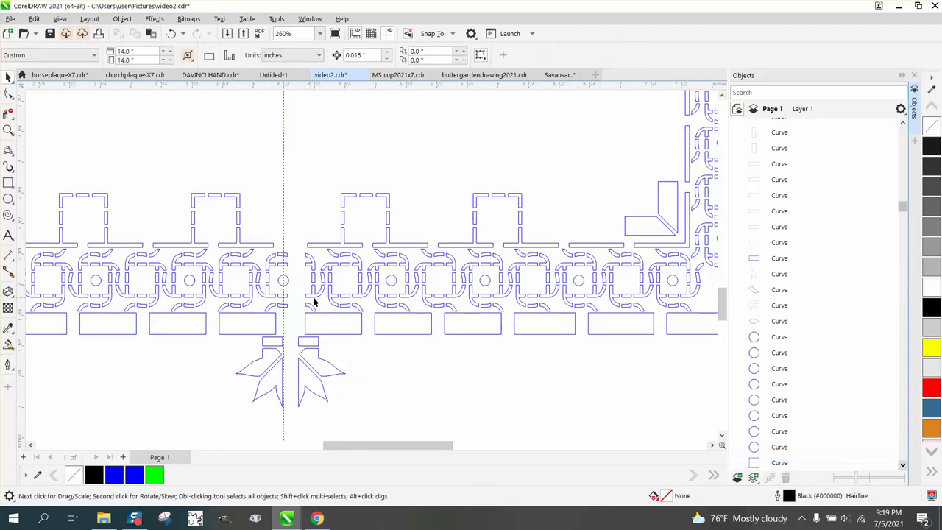
scroll(327, 324, down, 5)
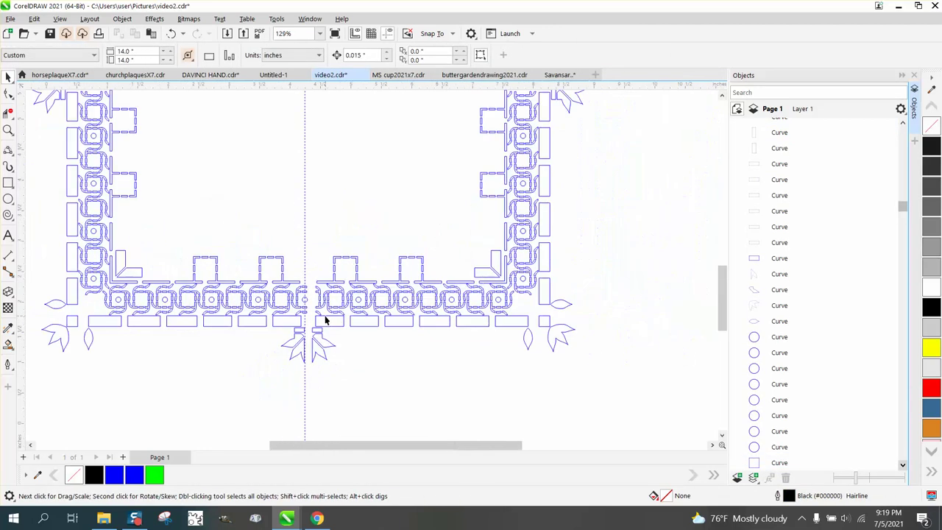
Step: Select all 566 right-half pieces, group them with Ctrl+G, and zoom on the top border's centre
click(328, 125)
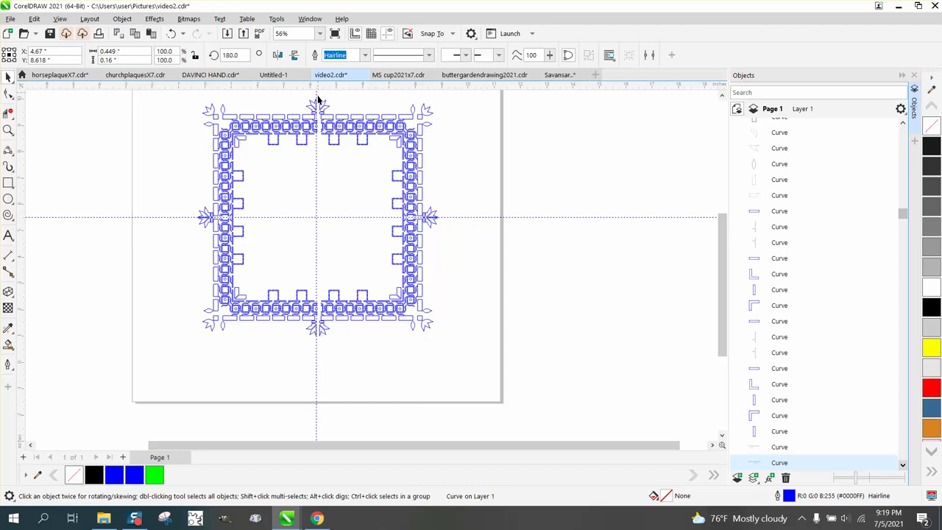
drag(319, 98, 327, 350)
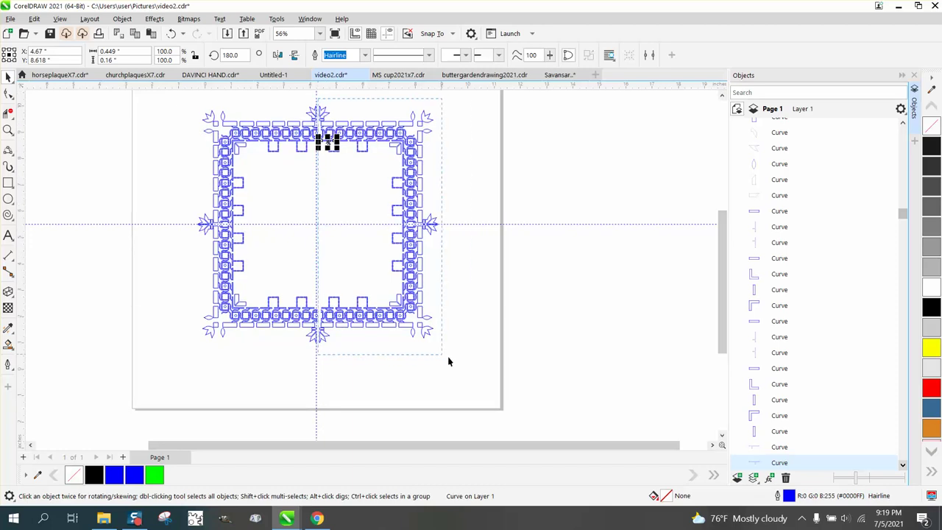
drag(468, 364, 469, 364)
key(ctrl+g)
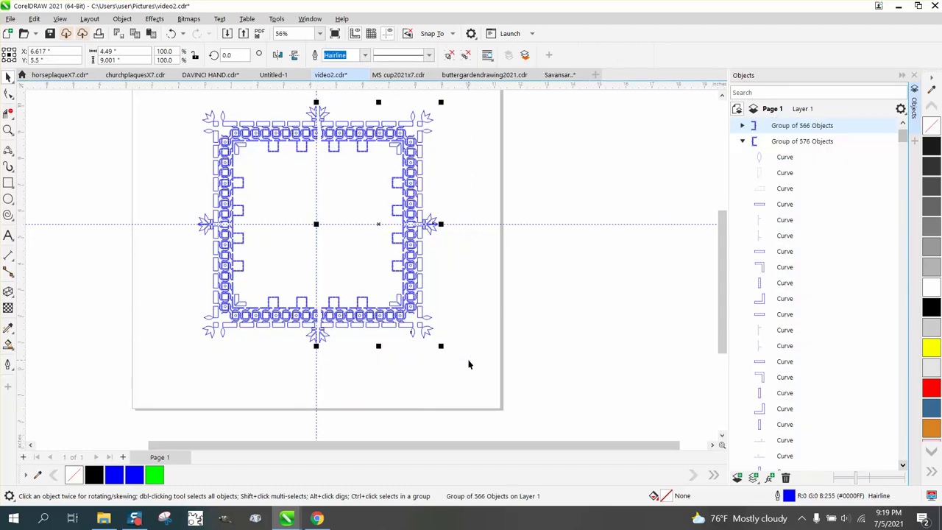
click(8, 131)
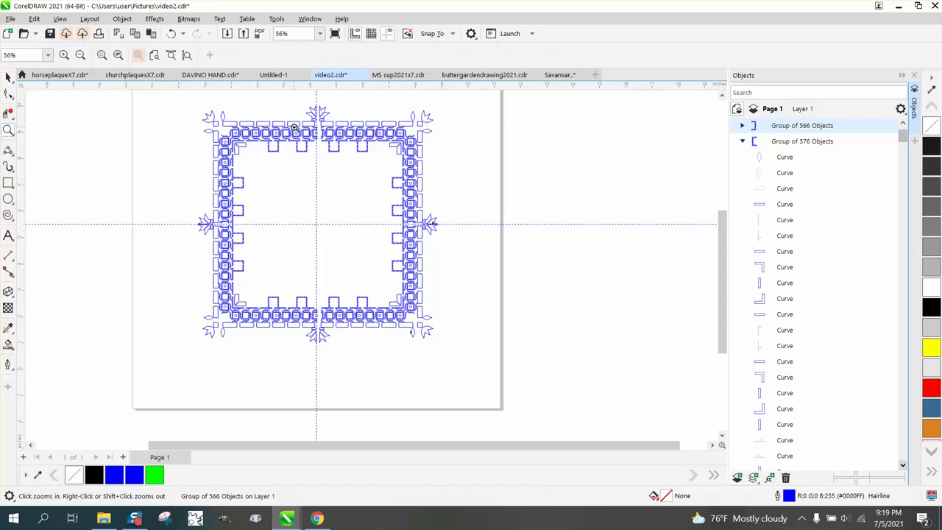
drag(299, 110, 376, 161)
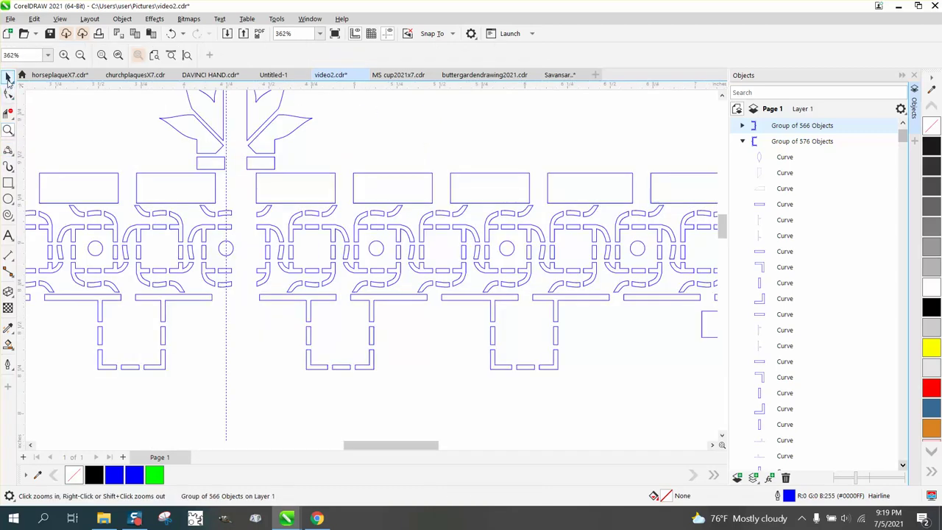
Step: Move the 566-object right half flush to the left half at X 6.512, Y 5.5 inch
click(8, 77)
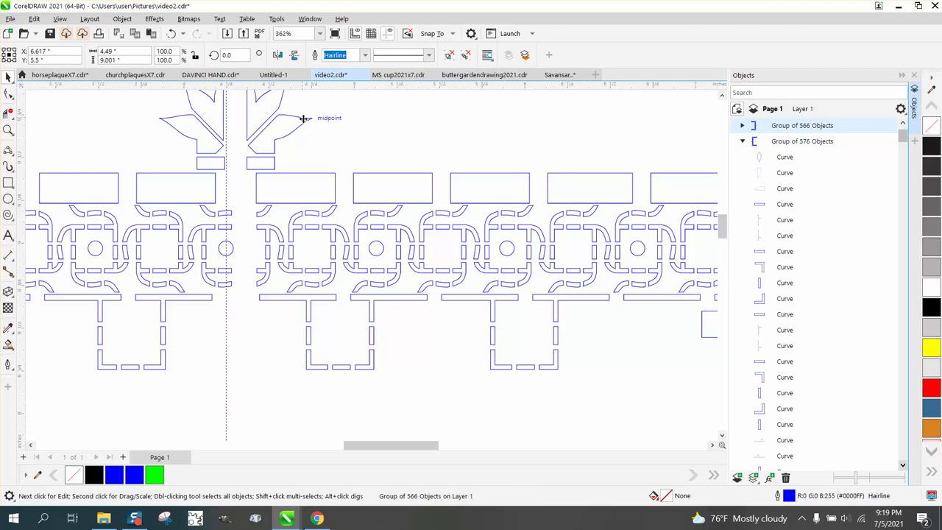
drag(303, 117, 301, 119)
key(Down)
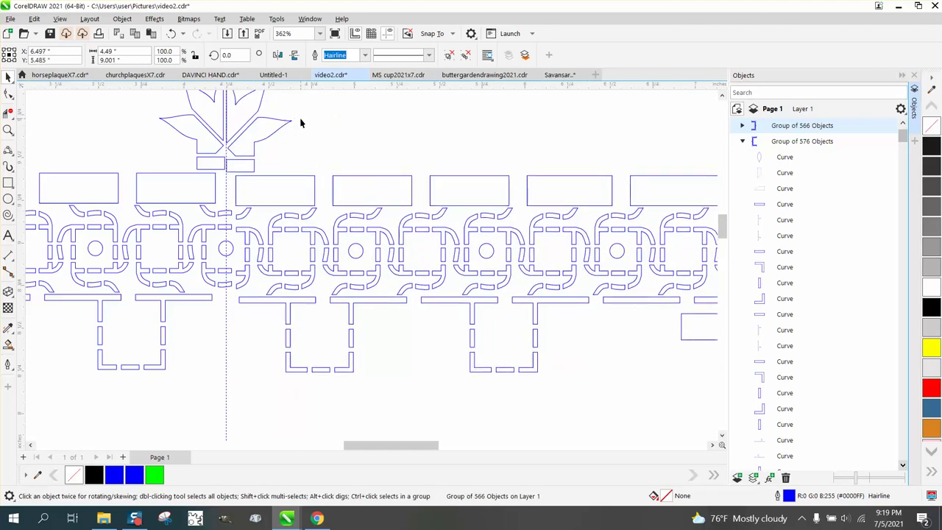
key(Up)
key(Right)
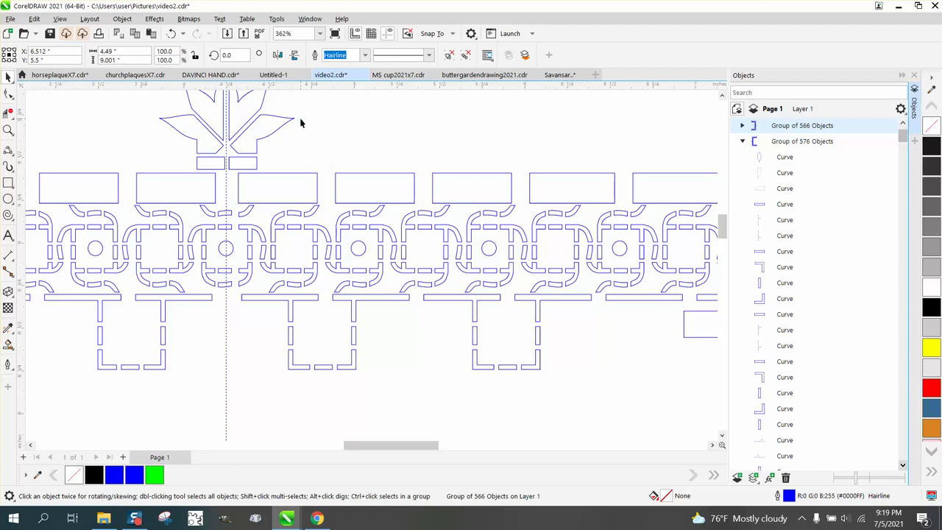
scroll(295, 140, down, 2)
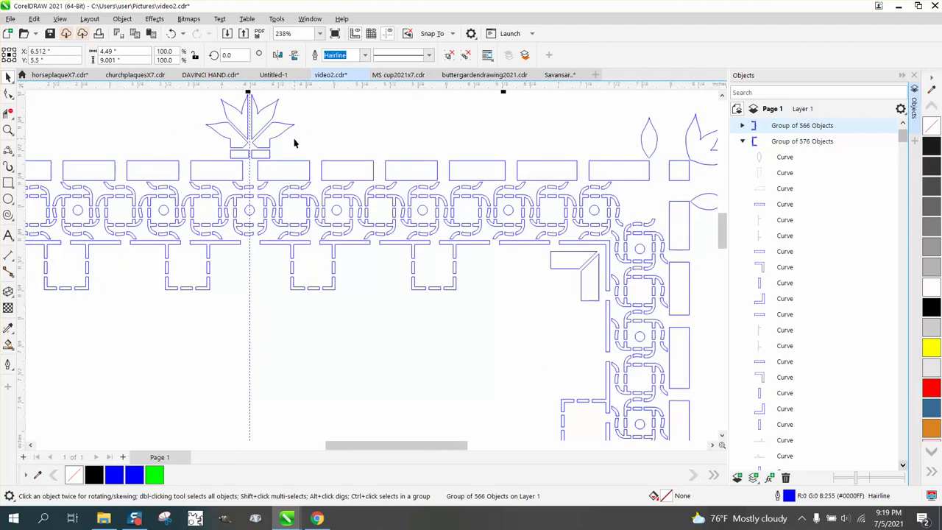
scroll(269, 213, down, 6)
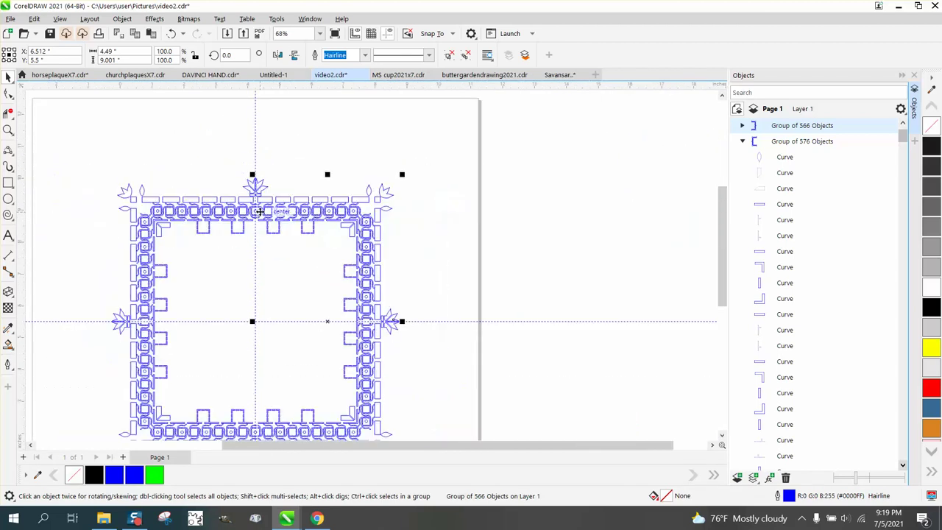
click(9, 130)
drag(254, 199, 314, 253)
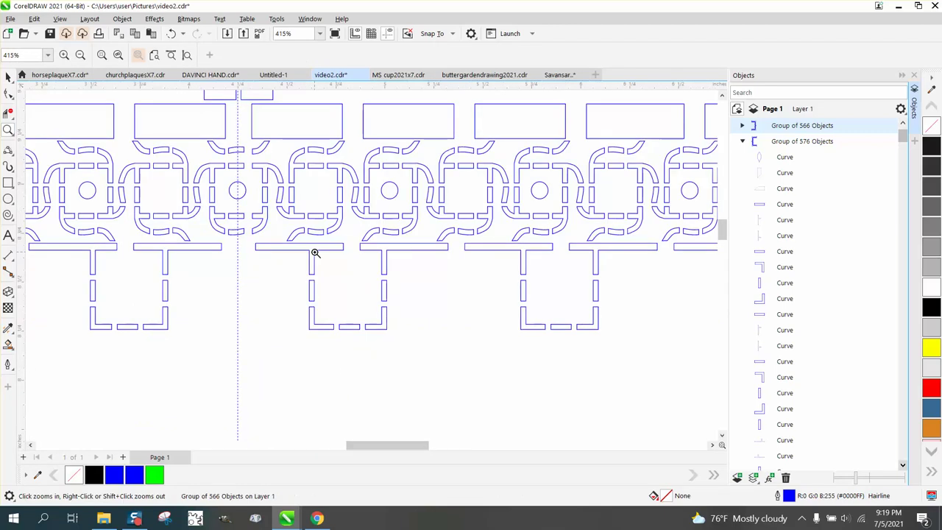
scroll(315, 253, down, 6)
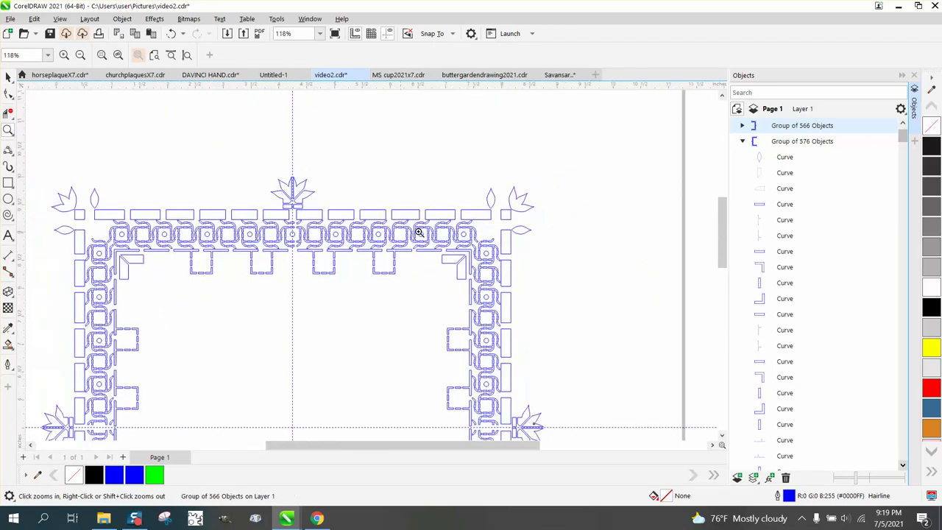
scroll(310, 218, down, 3)
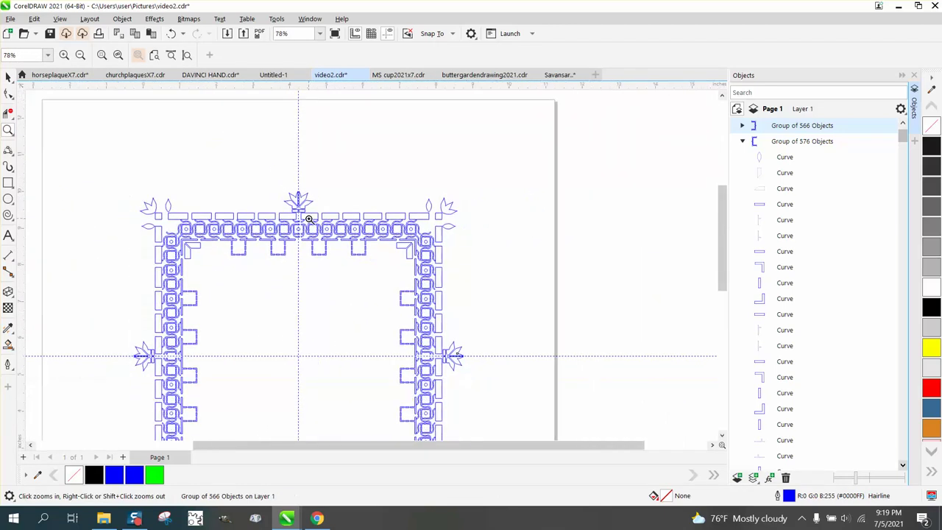